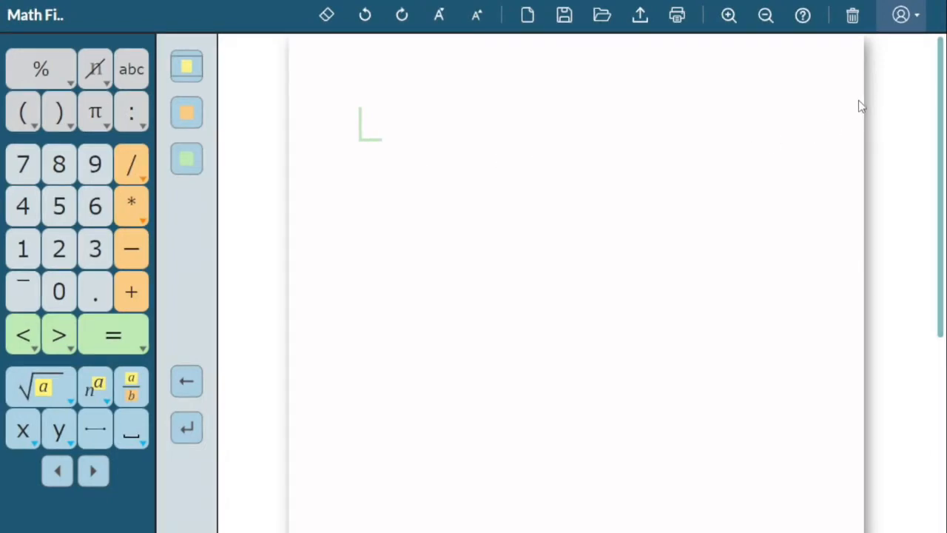
Save and close the current math page and set the math level to Level 4, Algebra and trigonometry.
click(903, 16)
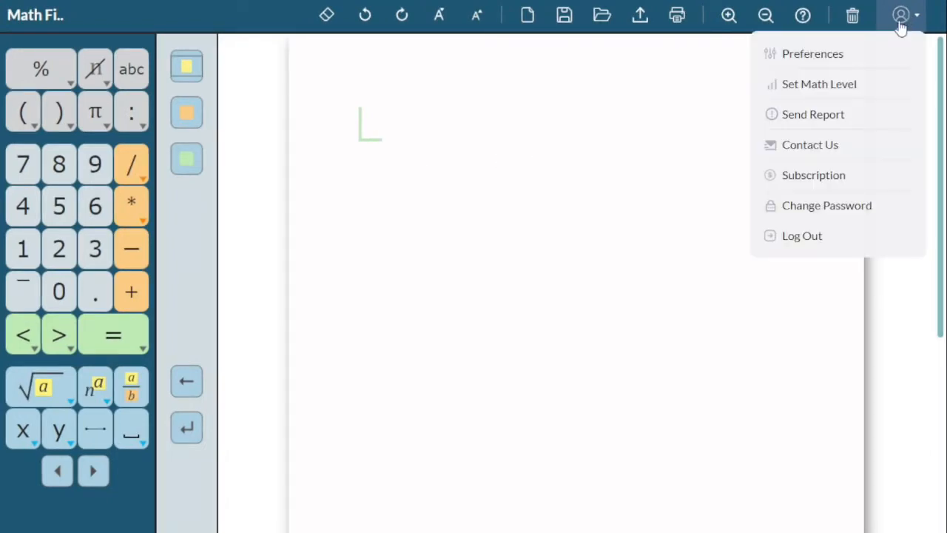
click(846, 86)
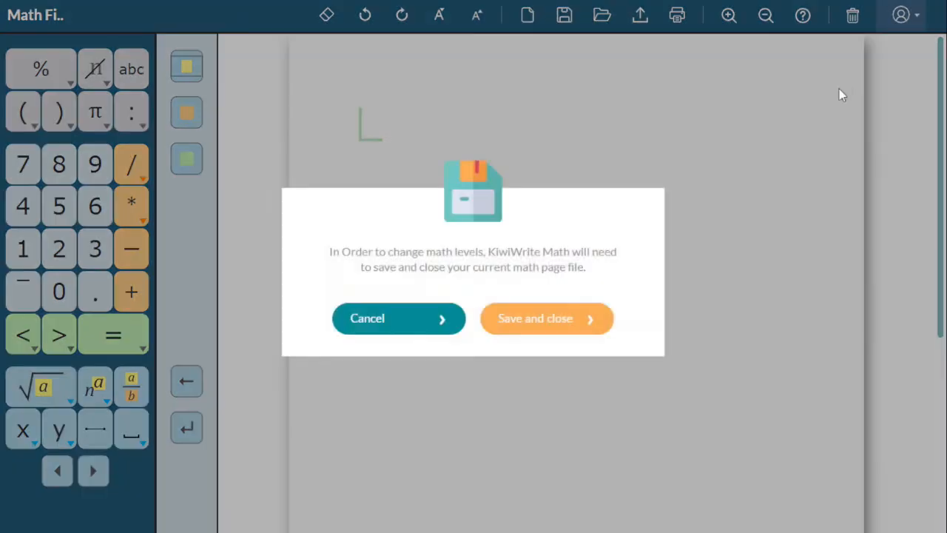
click(564, 317)
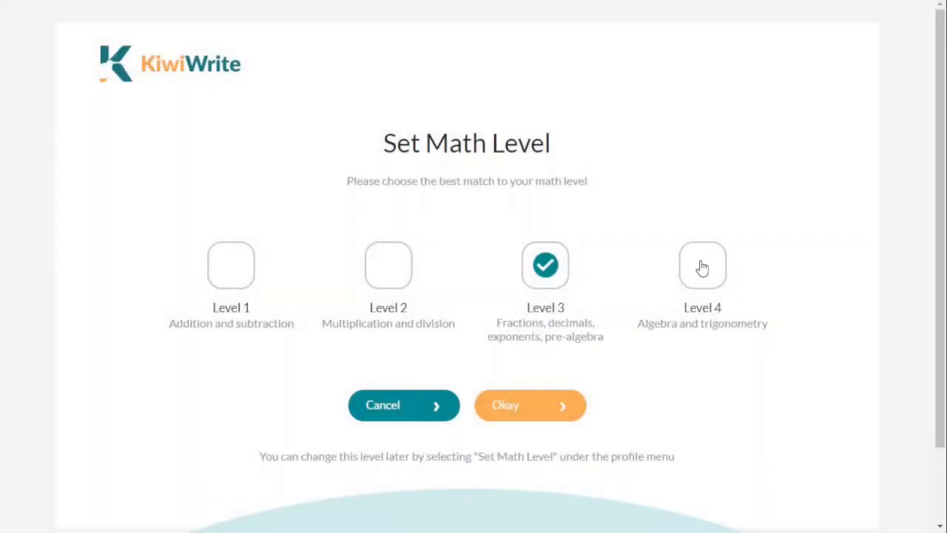
click(702, 265)
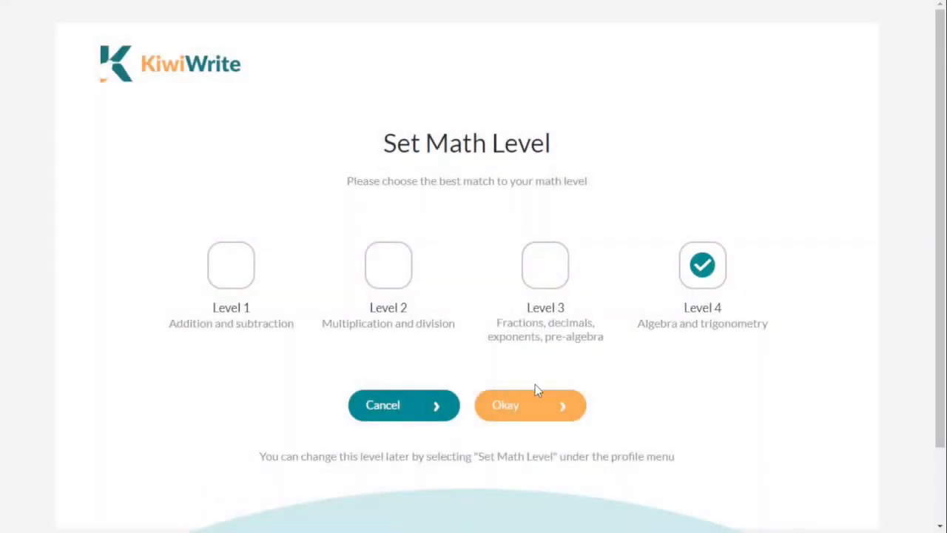
click(523, 397)
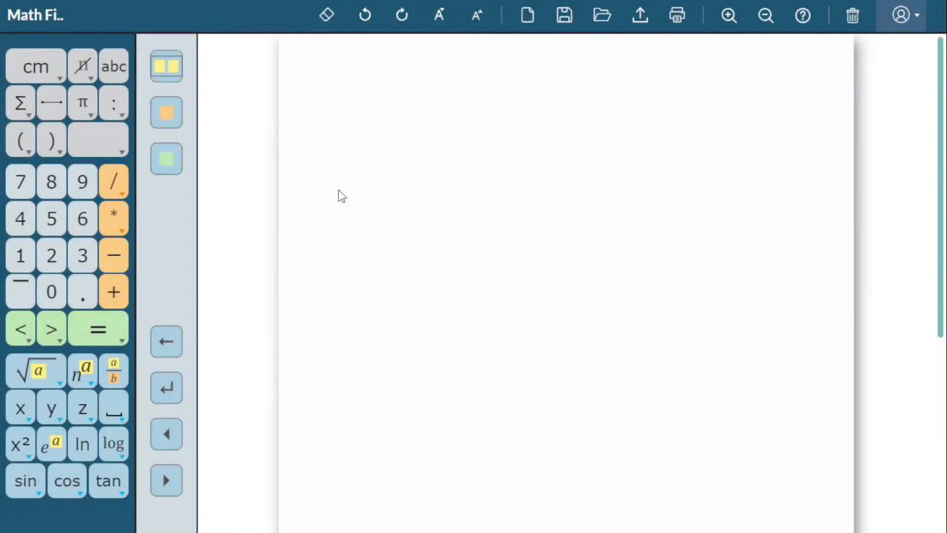
Insert the function notation f(x) on the page and erase it.
click(107, 150)
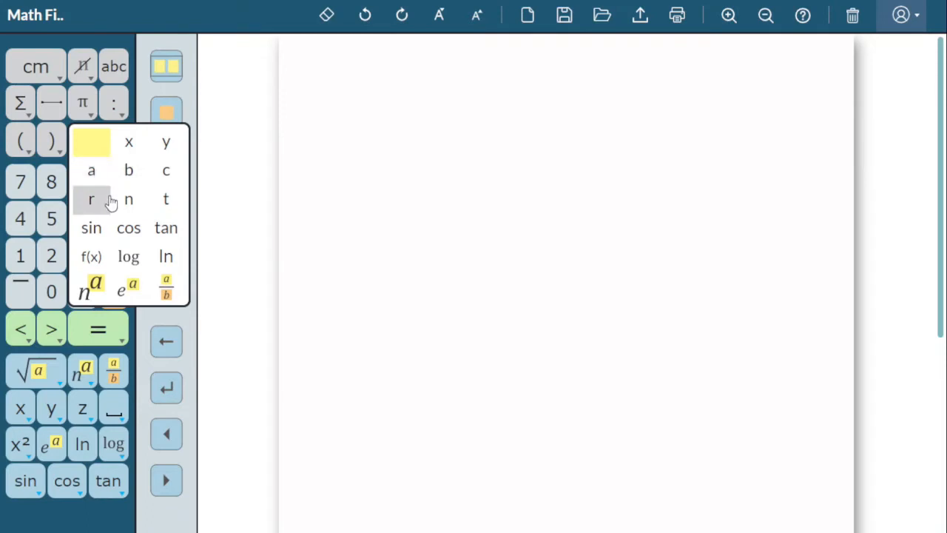
click(104, 256)
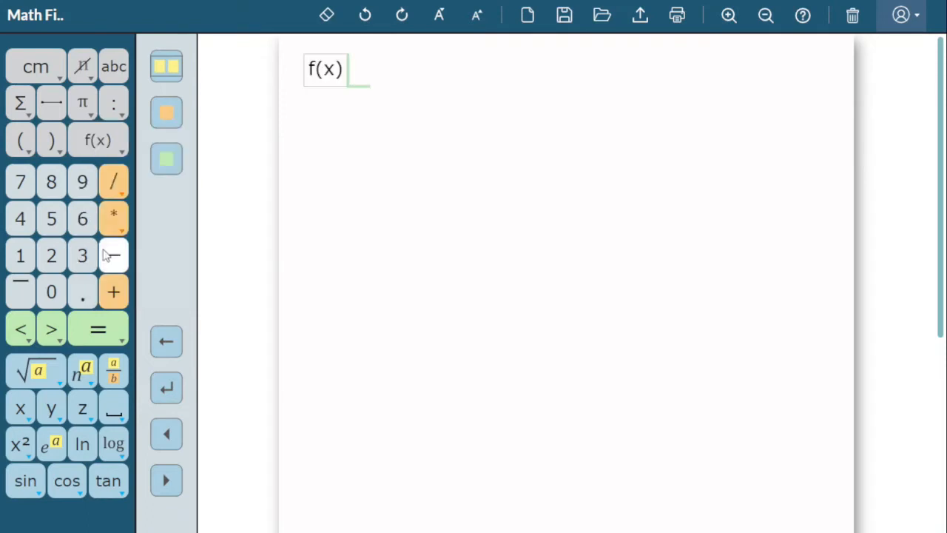
click(327, 15)
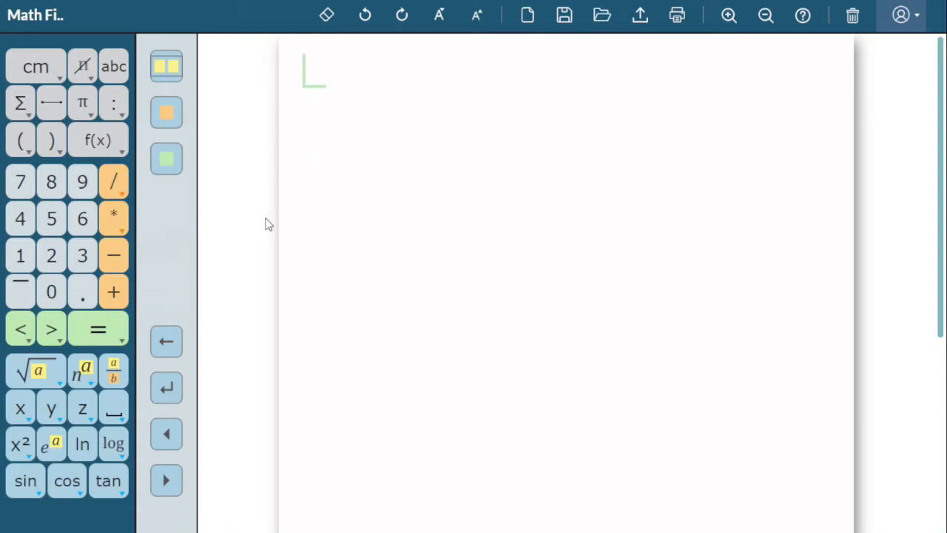
Place the cursor lower on the page and write the expression 2 (3 + 4) =.
click(168, 388)
click(360, 140)
click(53, 256)
click(24, 142)
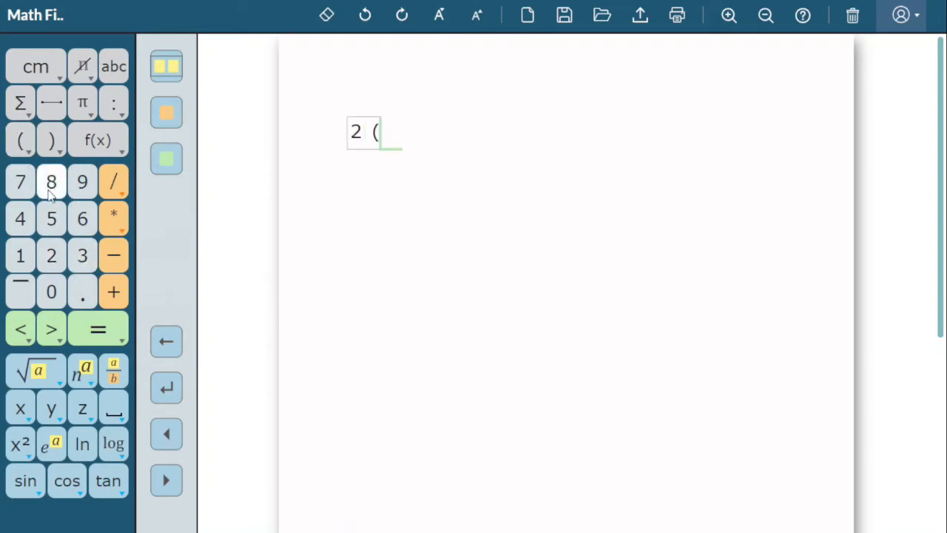
click(81, 255)
click(111, 291)
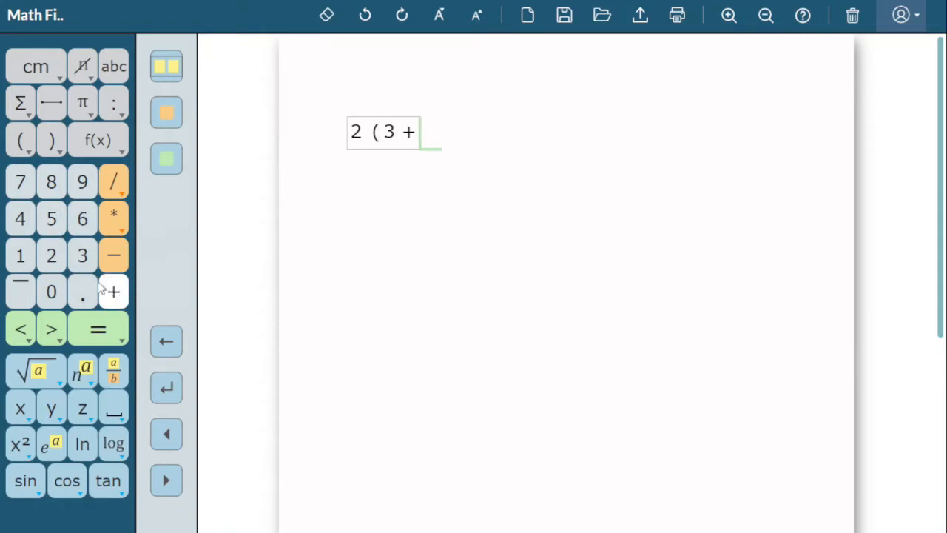
click(22, 219)
click(53, 141)
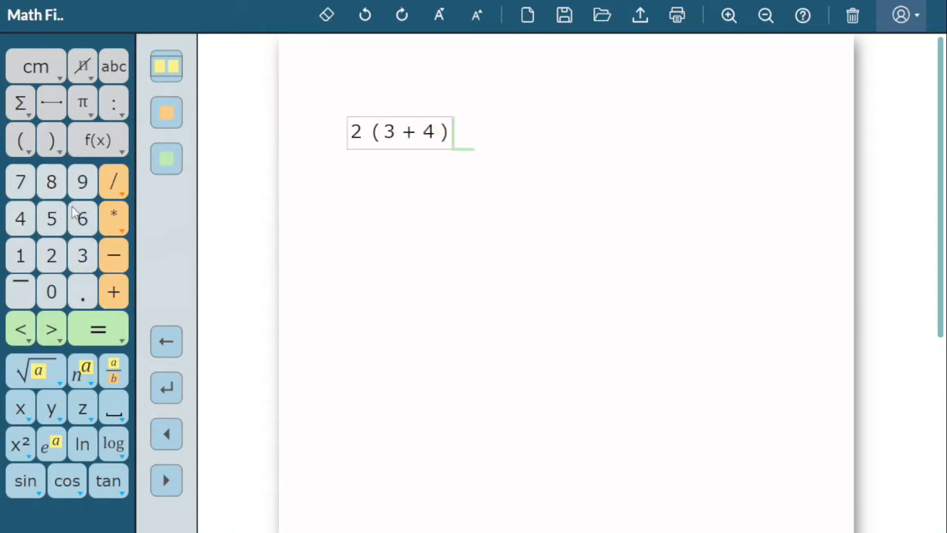
click(97, 326)
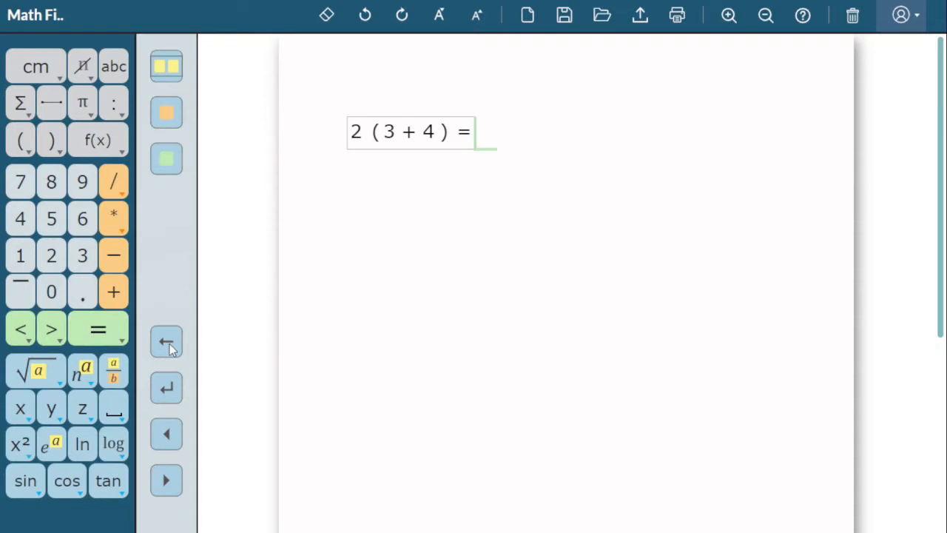
Add a second line to the same problem reading 2 * 7 = 14.
click(170, 349)
click(51, 255)
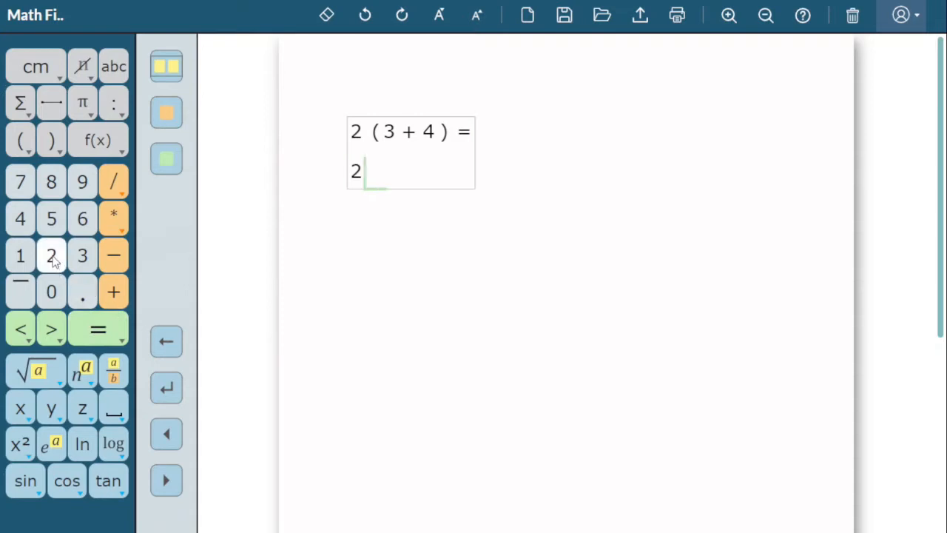
click(114, 220)
click(22, 183)
click(99, 330)
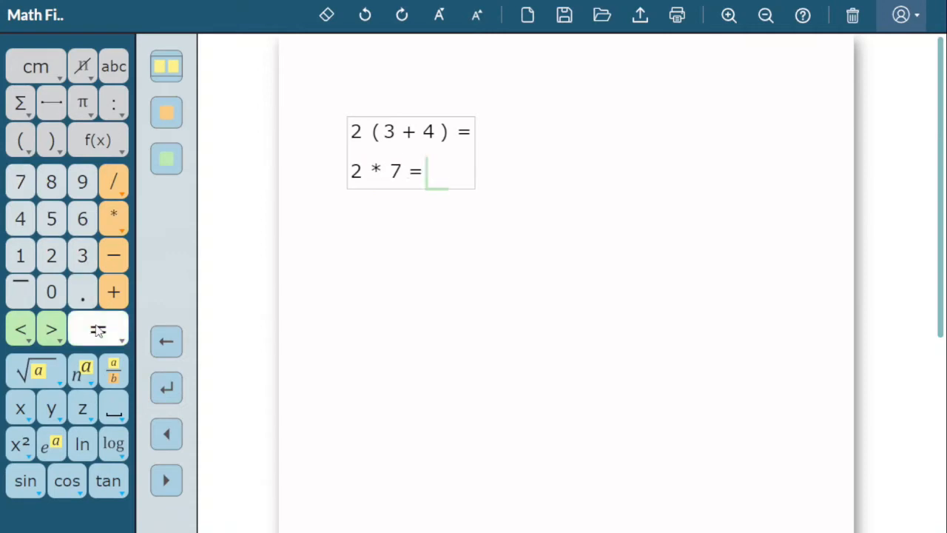
click(22, 256)
click(20, 218)
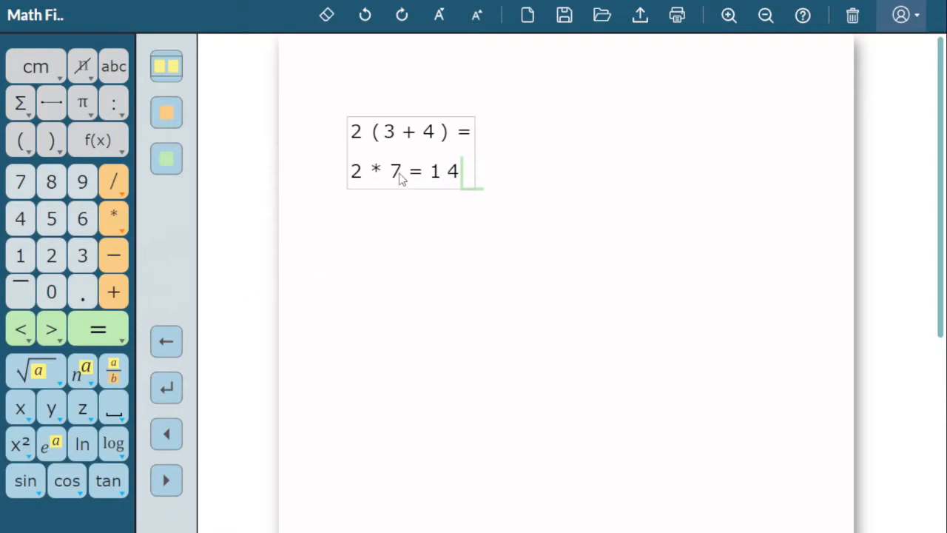
Replace the 4 inside the parentheses of the first line with 5.
click(429, 132)
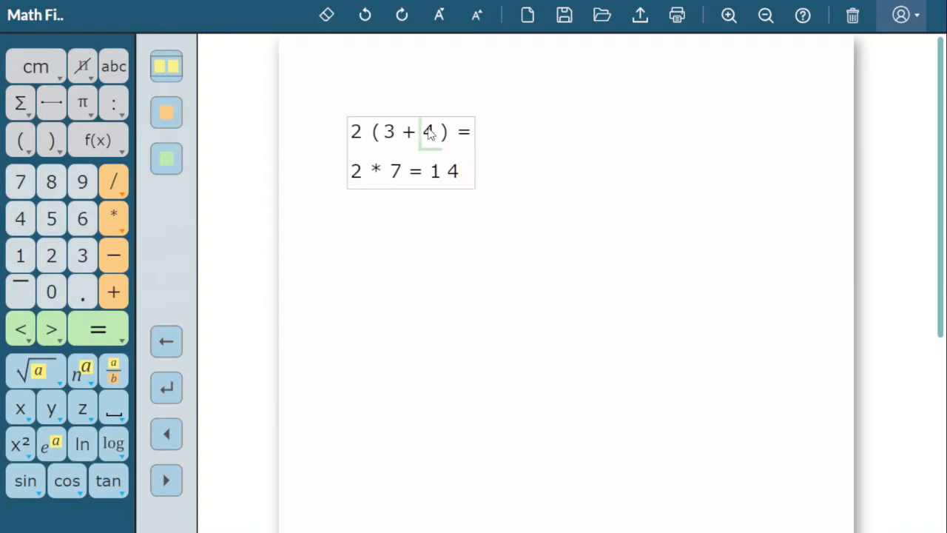
click(176, 428)
click(175, 428)
click(176, 428)
click(168, 480)
click(168, 480)
click(168, 480)
click(327, 18)
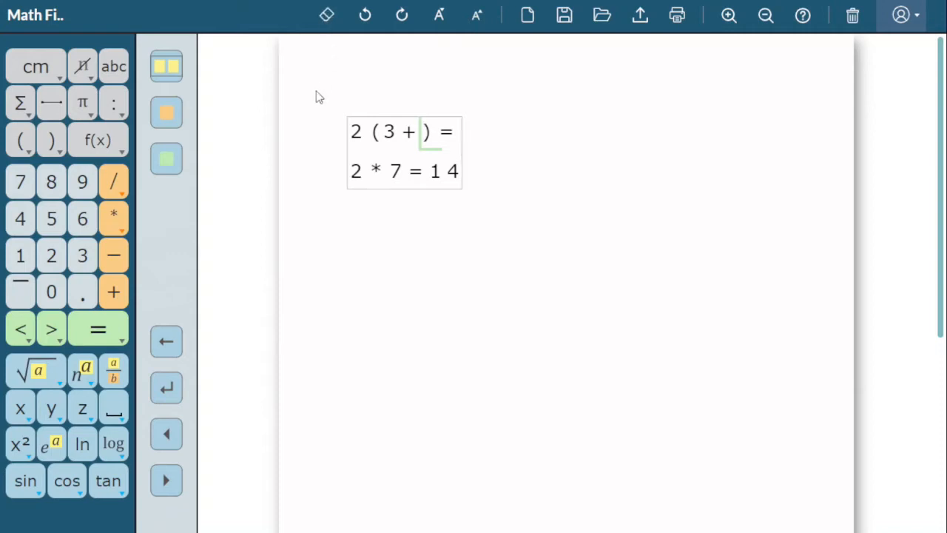
click(51, 219)
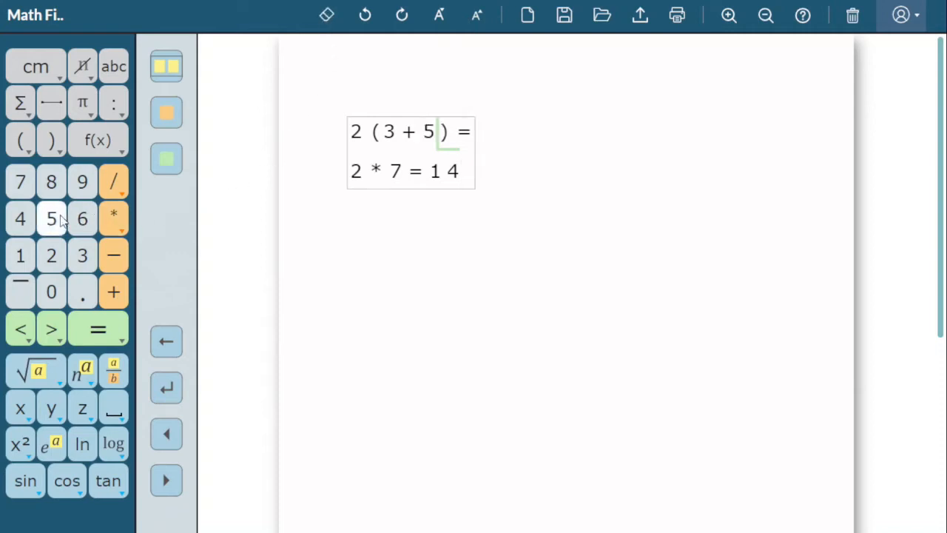
Correct the second line of the problem to 2 * 8 = 16.
click(392, 173)
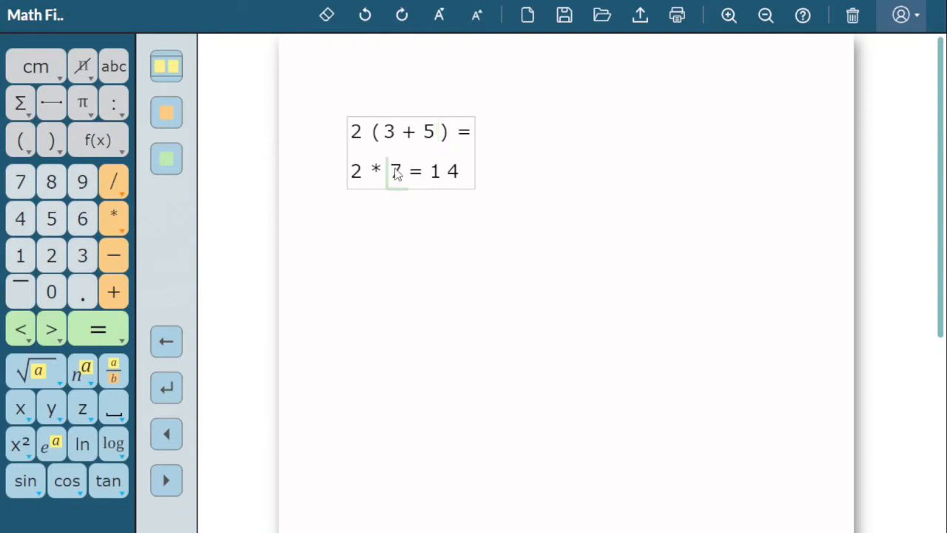
click(330, 17)
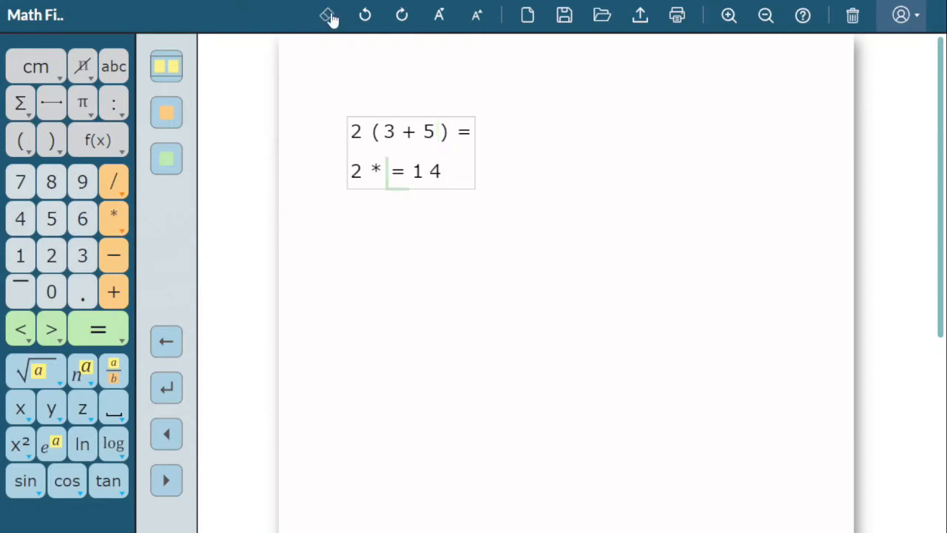
click(59, 185)
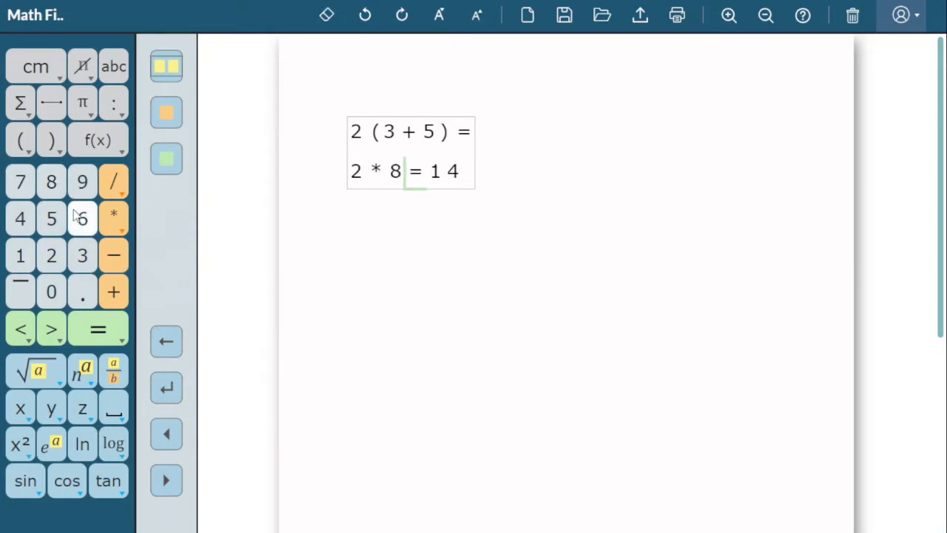
click(170, 482)
click(170, 482)
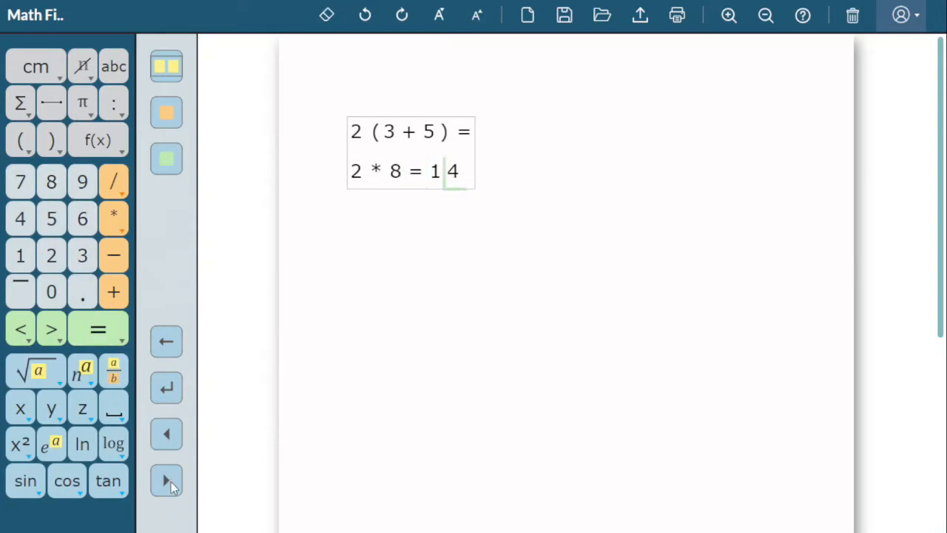
click(171, 482)
click(327, 16)
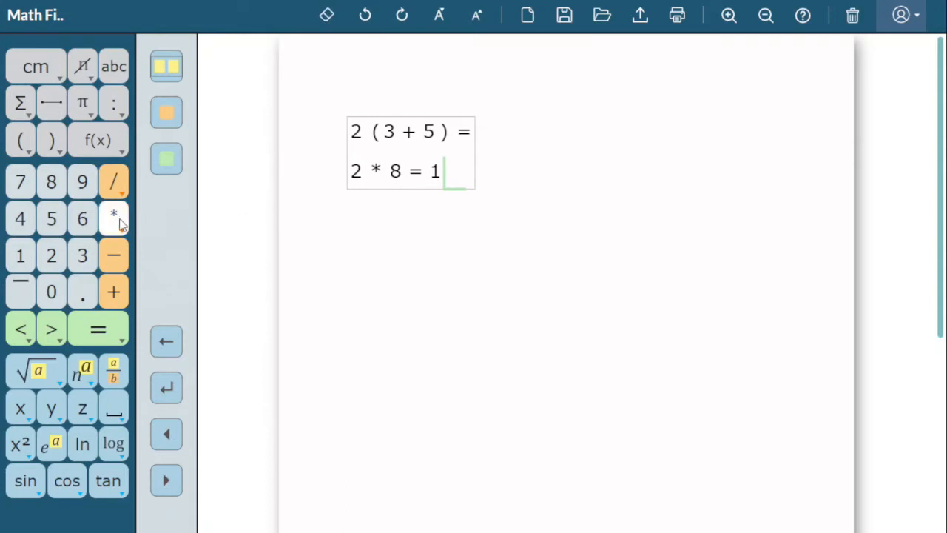
click(94, 223)
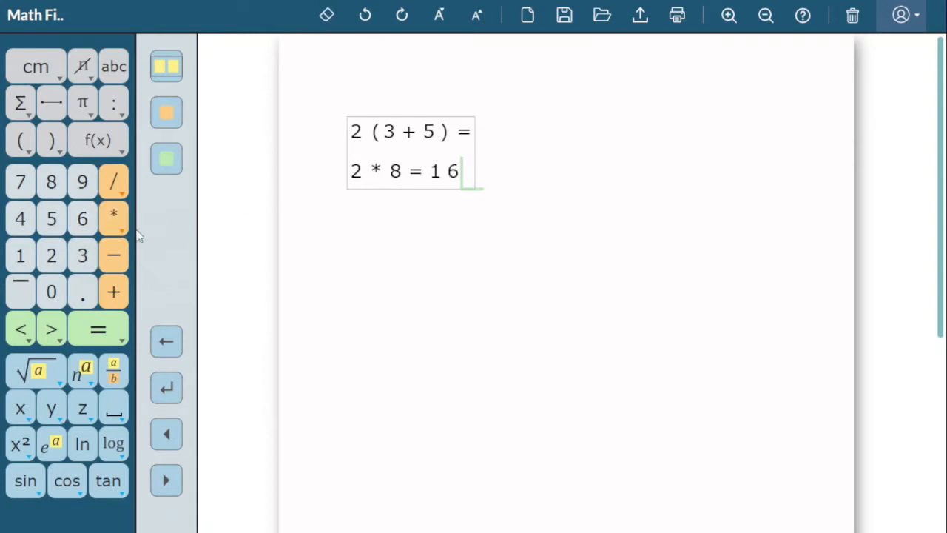
Undo the recent edits to the second line, back to 2 * 7 = 14.
click(365, 16)
text(4)
key(Left)
key(Left)
key(Left)
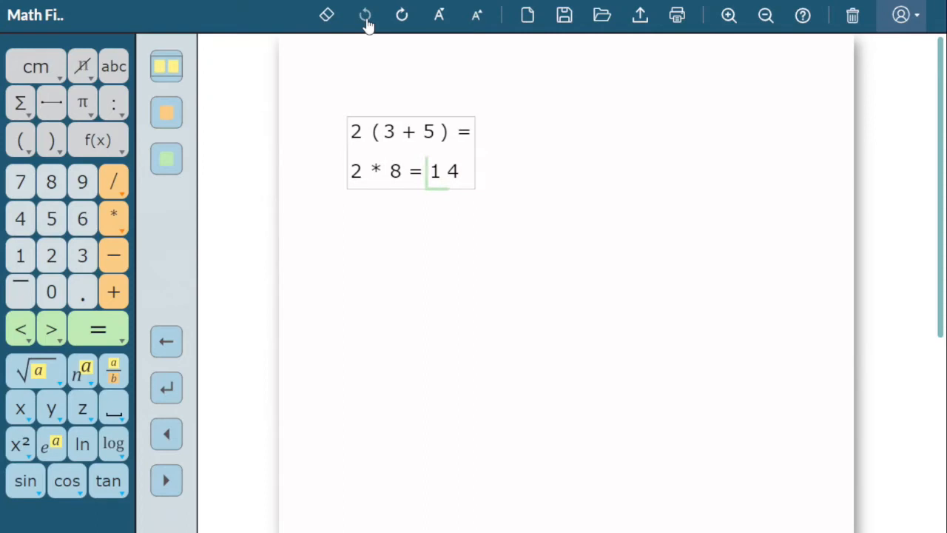
key(BackSpace)
text(7)
key(Up)
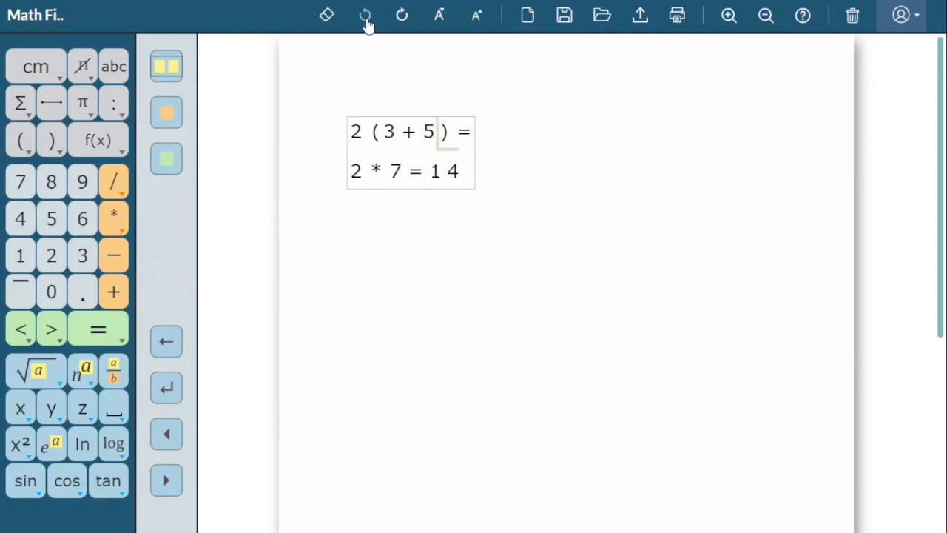
Redo the undone edits so the second line again reads 2 * 8 = 16.
click(401, 18)
click(401, 18)
click(401, 18)
click(401, 18)
click(401, 18)
click(402, 18)
click(401, 18)
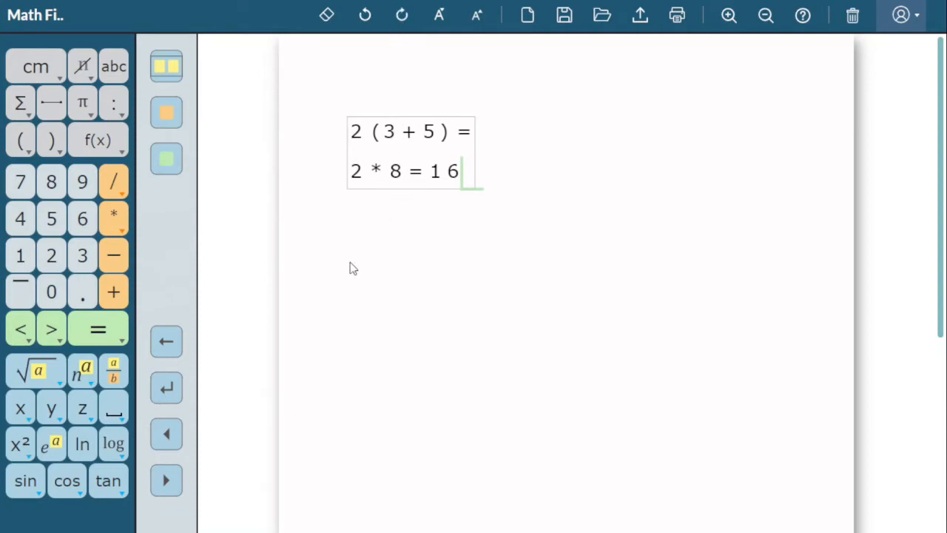
Start a new problem below the first one and write y = 3.
click(166, 390)
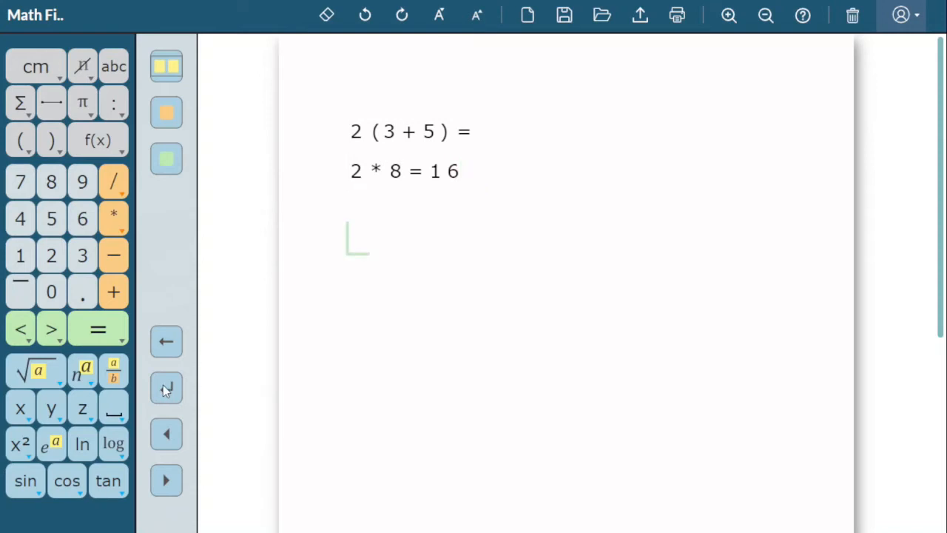
click(46, 409)
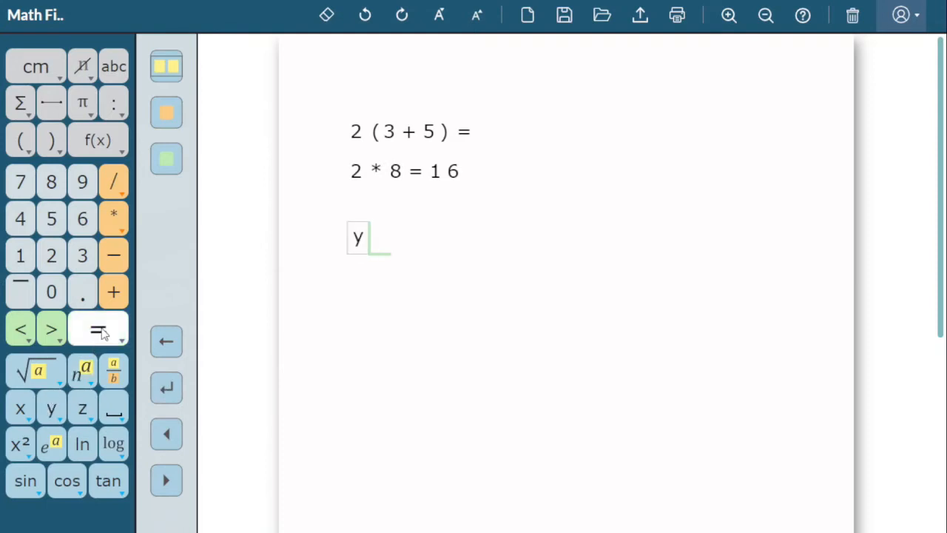
click(101, 334)
click(85, 256)
Add the line x + 2y = 10 below y = 3, with tab spacing before 2y and before the equals sign.
click(163, 340)
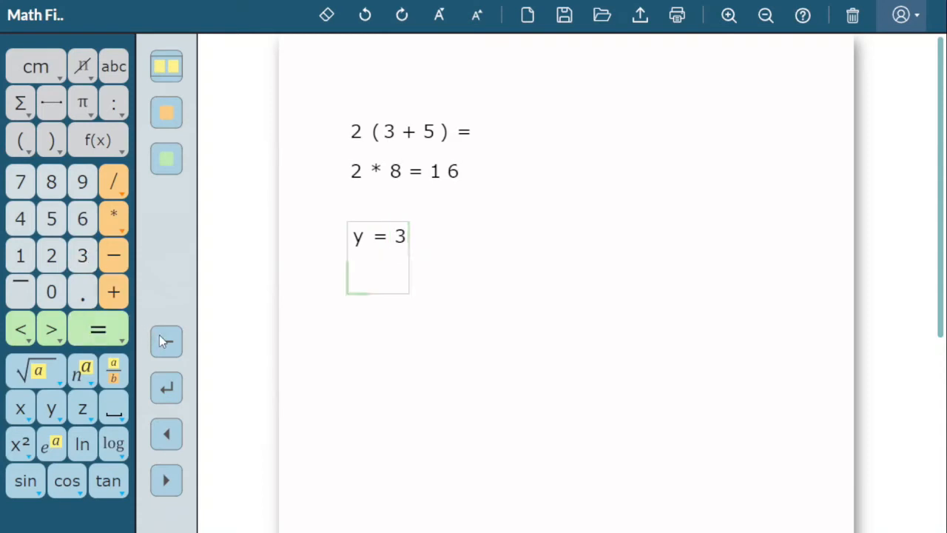
click(22, 408)
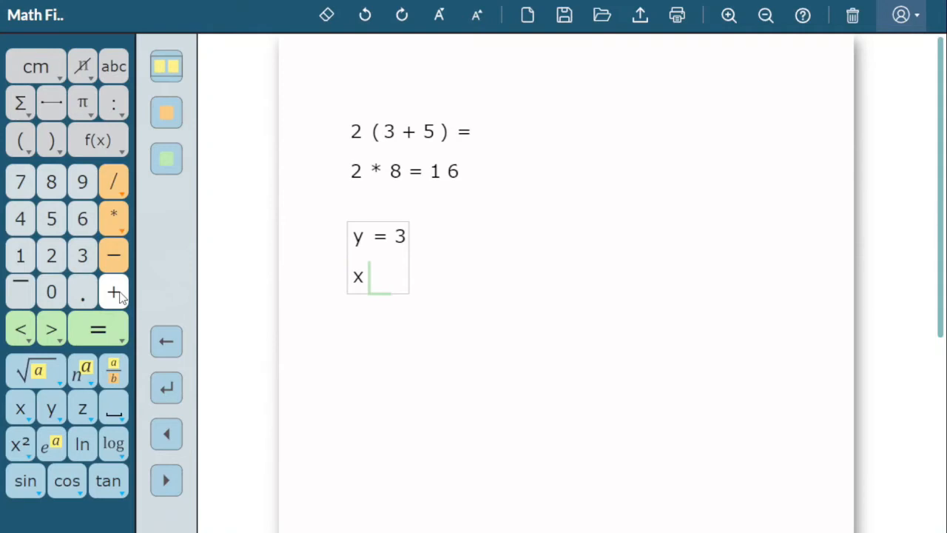
click(117, 293)
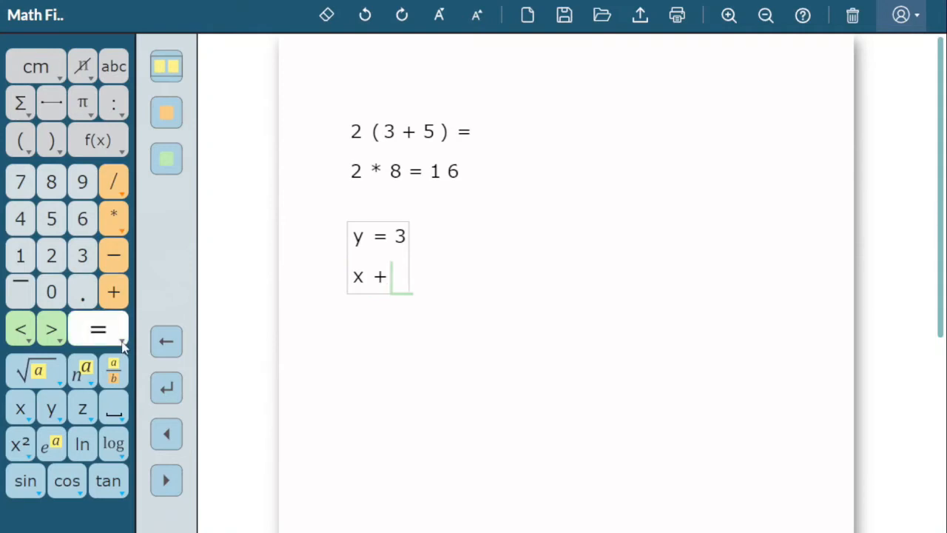
right_click(119, 403)
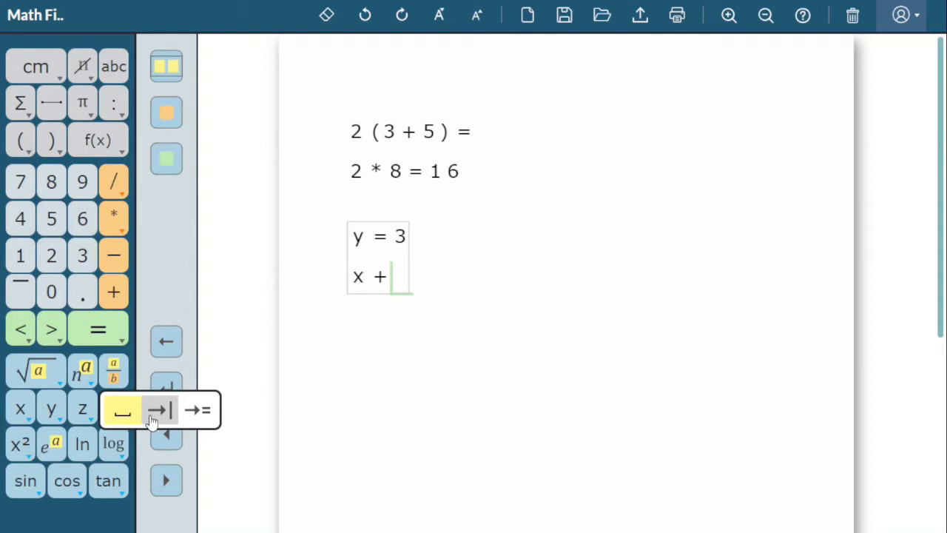
click(150, 416)
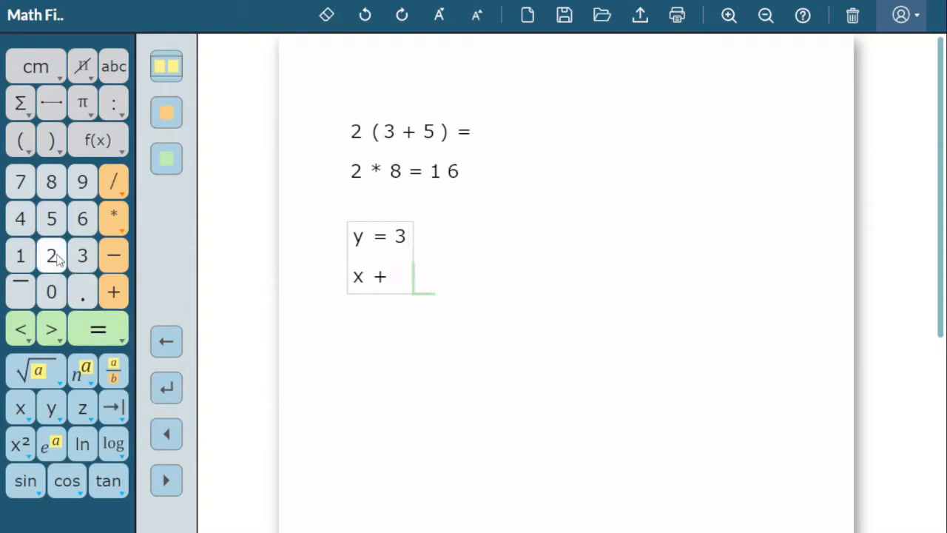
click(53, 259)
click(58, 403)
click(115, 406)
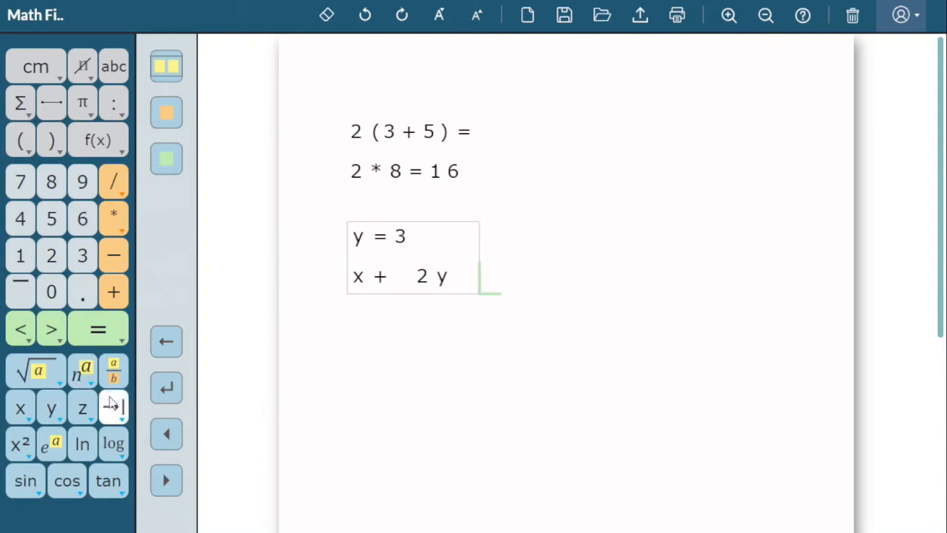
click(118, 331)
click(20, 256)
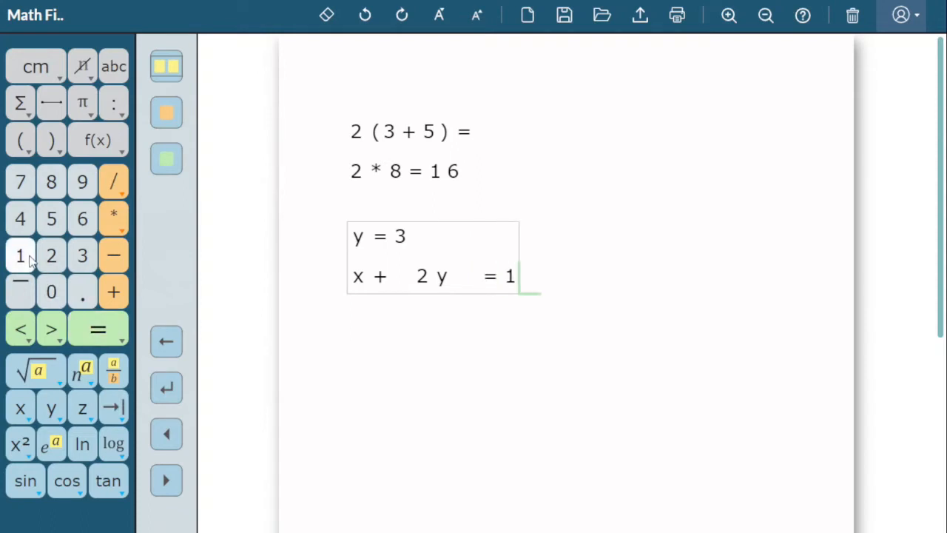
click(51, 292)
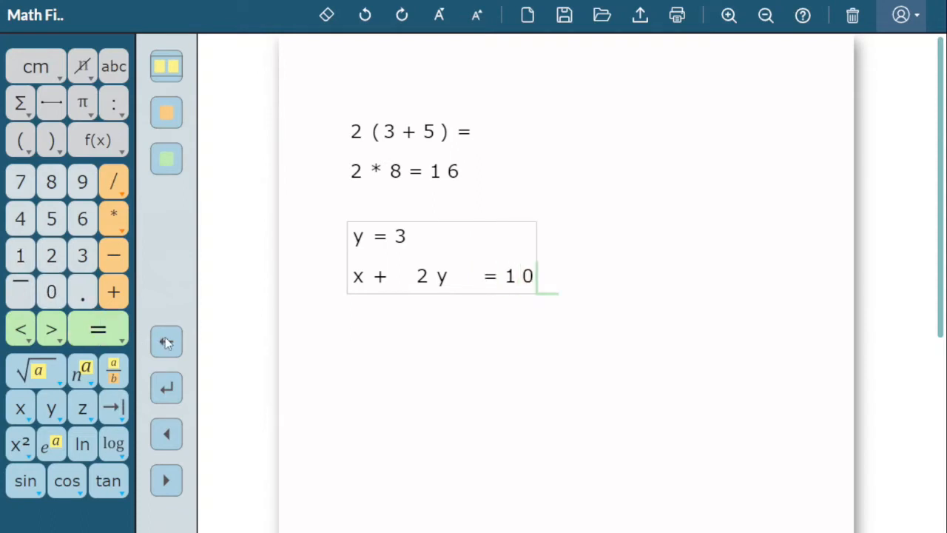
Start a third line in the problem and write x + 2 * 3, with a tab before the 2.
key(Return)
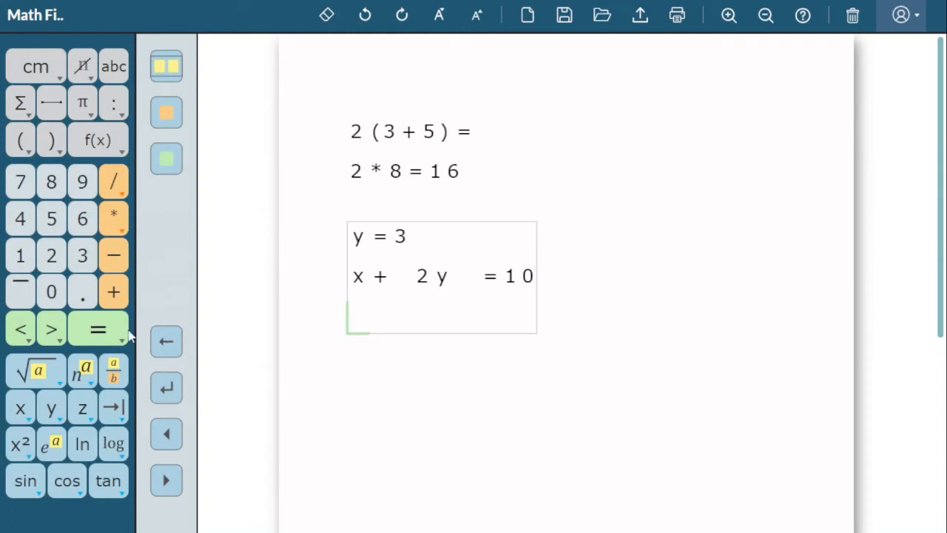
click(21, 407)
click(113, 292)
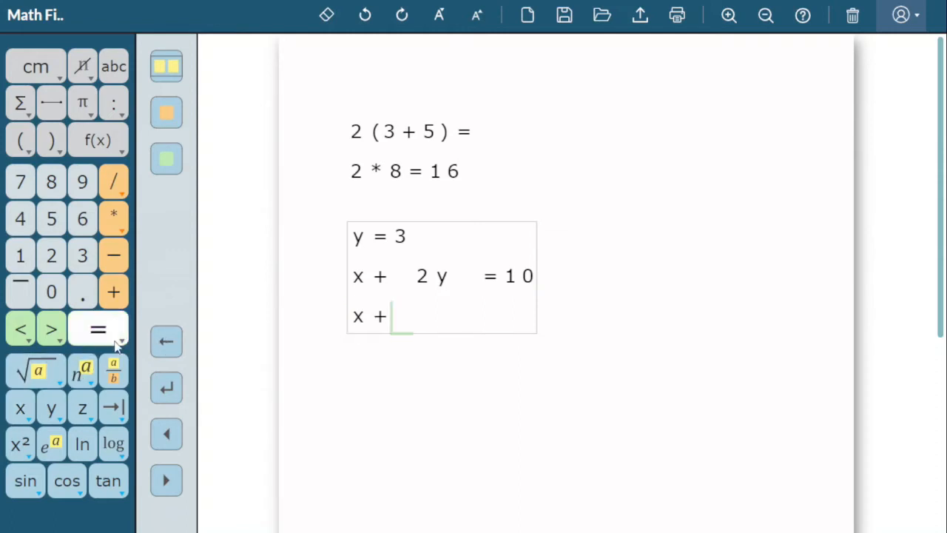
click(115, 405)
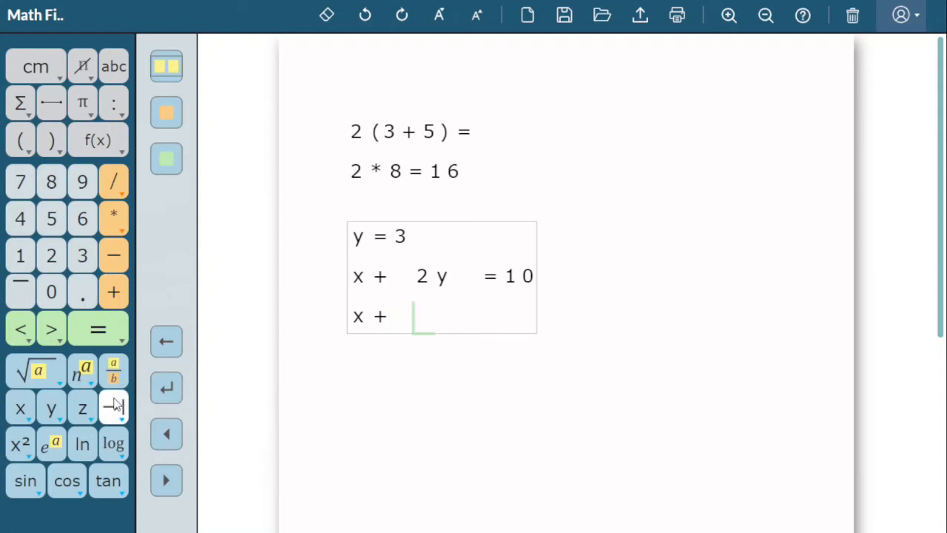
click(51, 255)
click(122, 226)
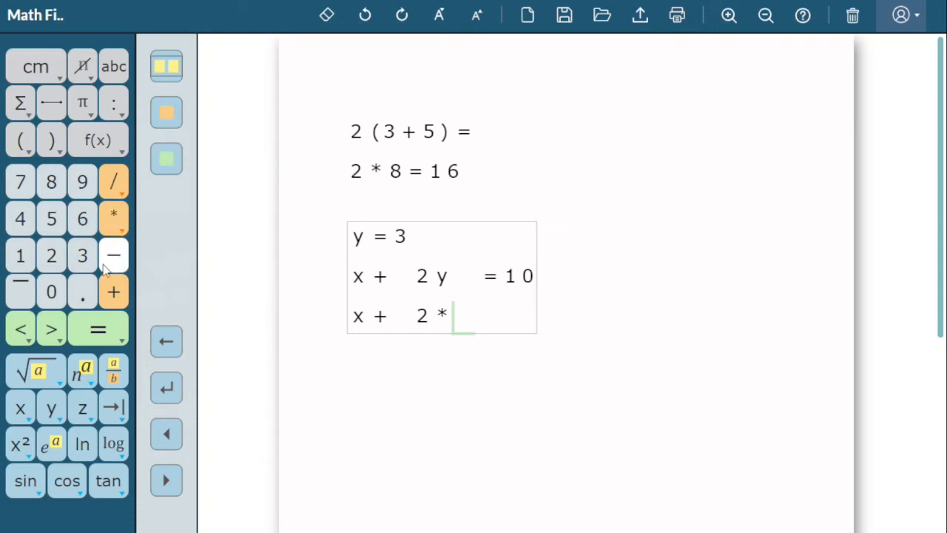
click(85, 259)
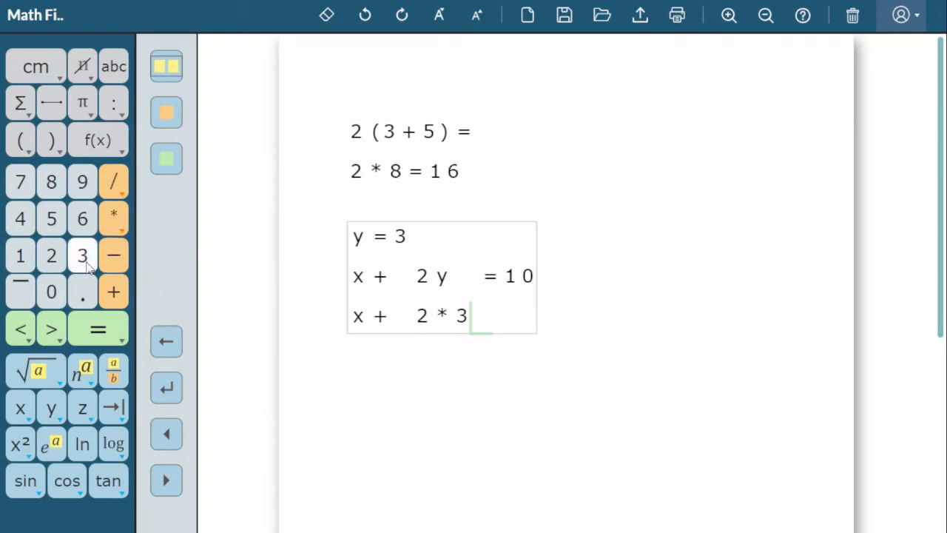
Complete the third line with = 10, using the align-to-equals spacing to match the equals sign above.
click(120, 404)
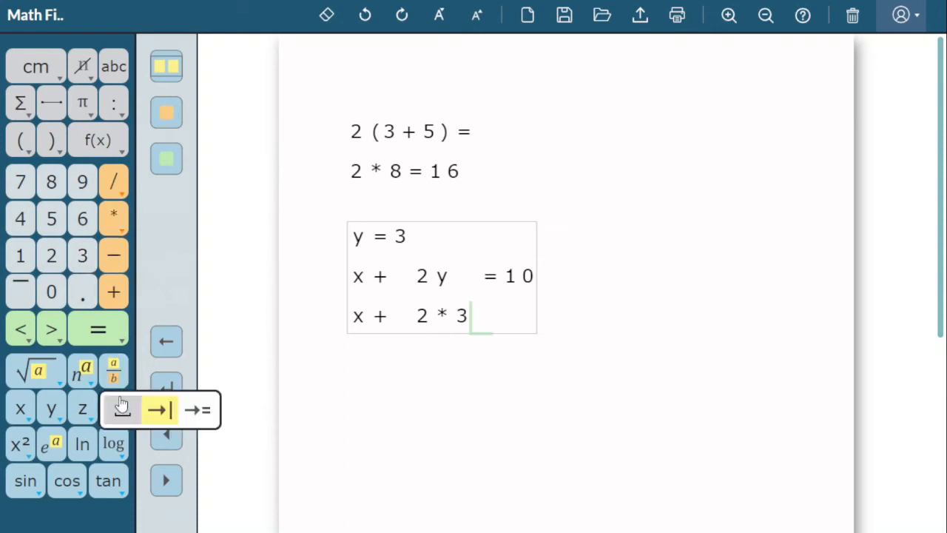
click(194, 409)
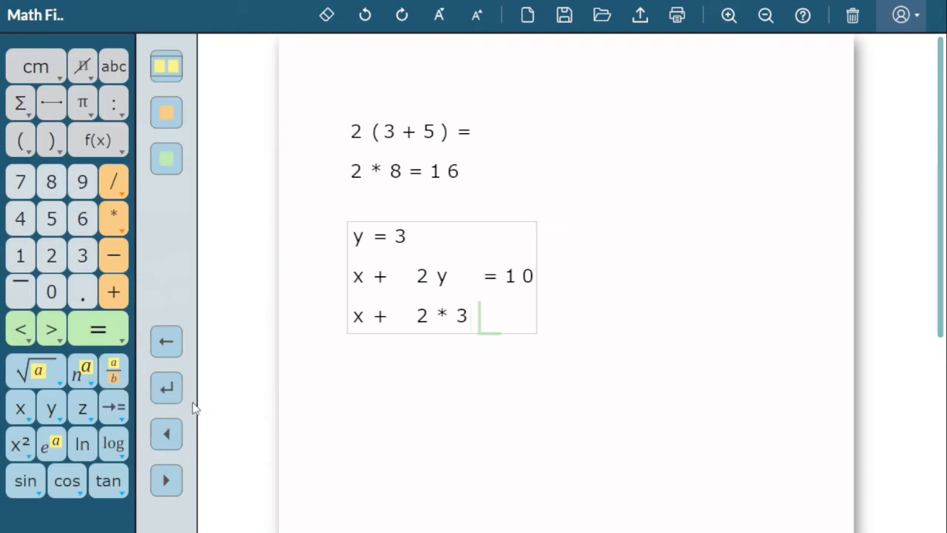
click(98, 330)
click(21, 256)
click(48, 291)
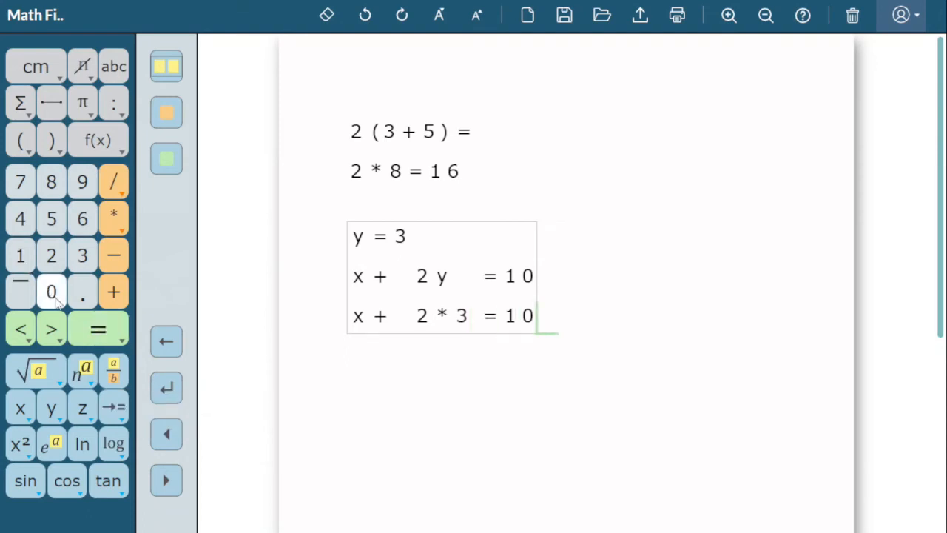
Start a fourth line and write x + 6, with a tab placing the 6 under the 2 above.
click(168, 343)
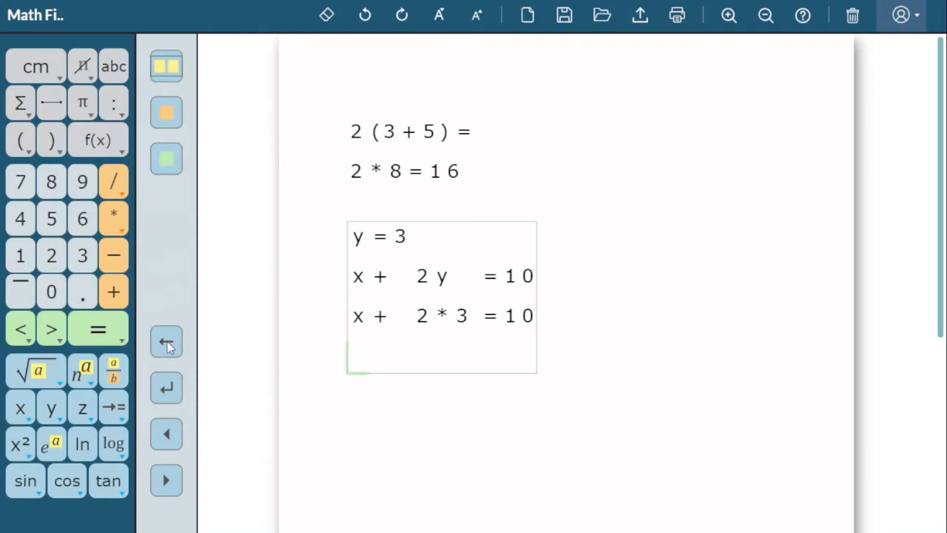
click(22, 408)
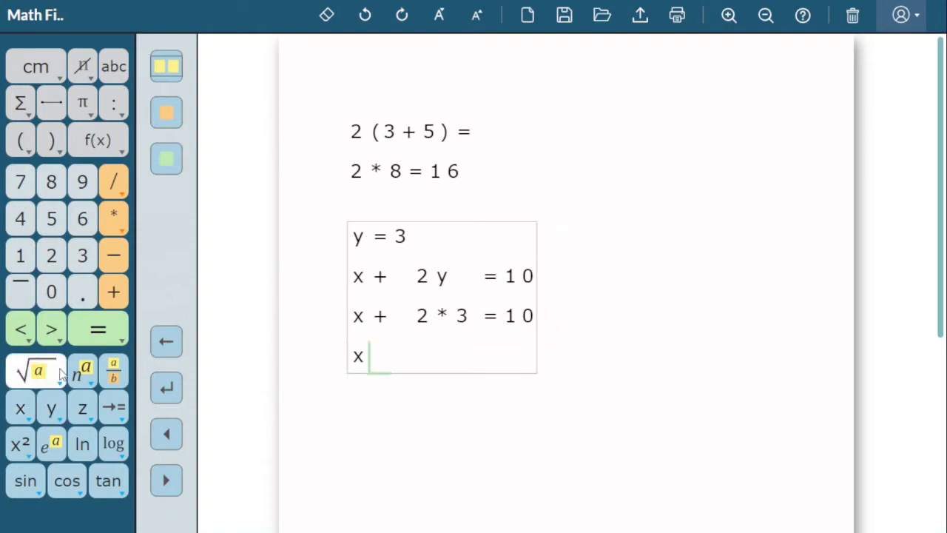
click(116, 294)
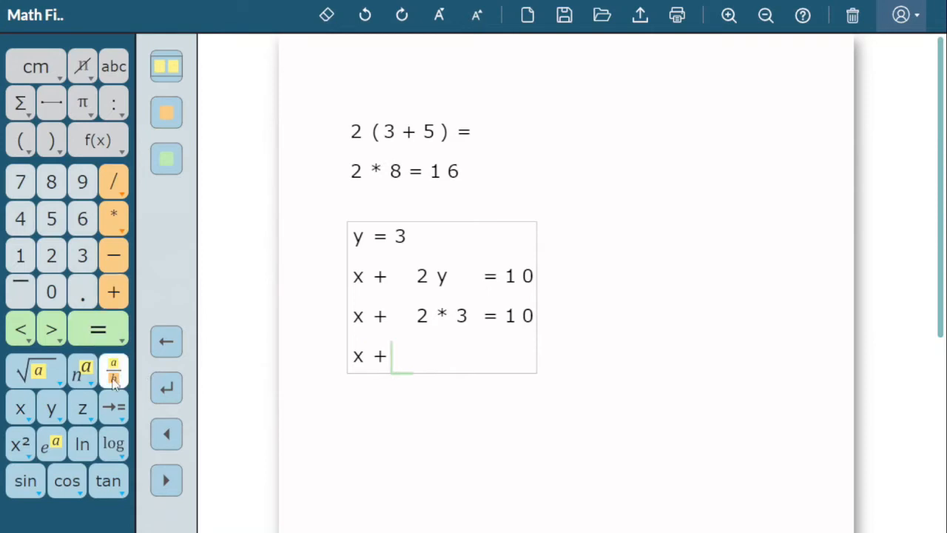
click(111, 407)
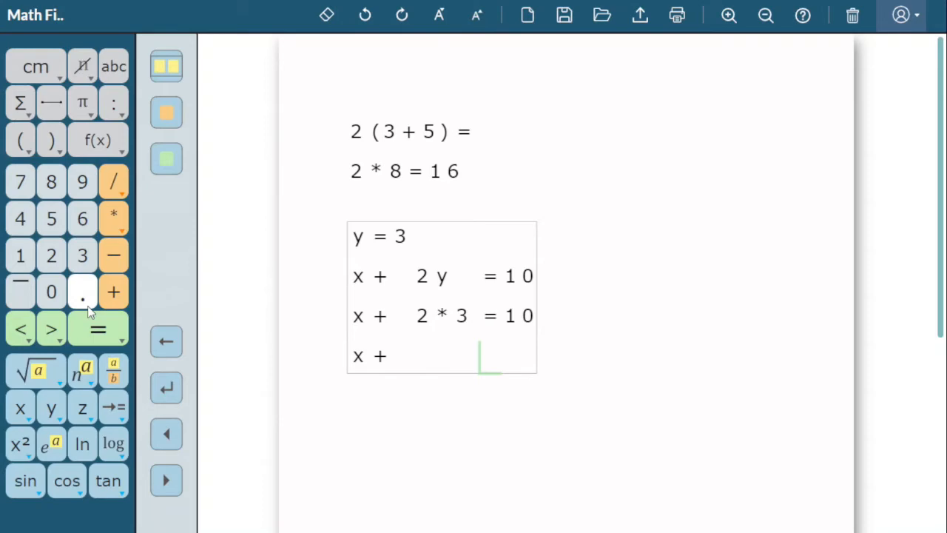
click(328, 15)
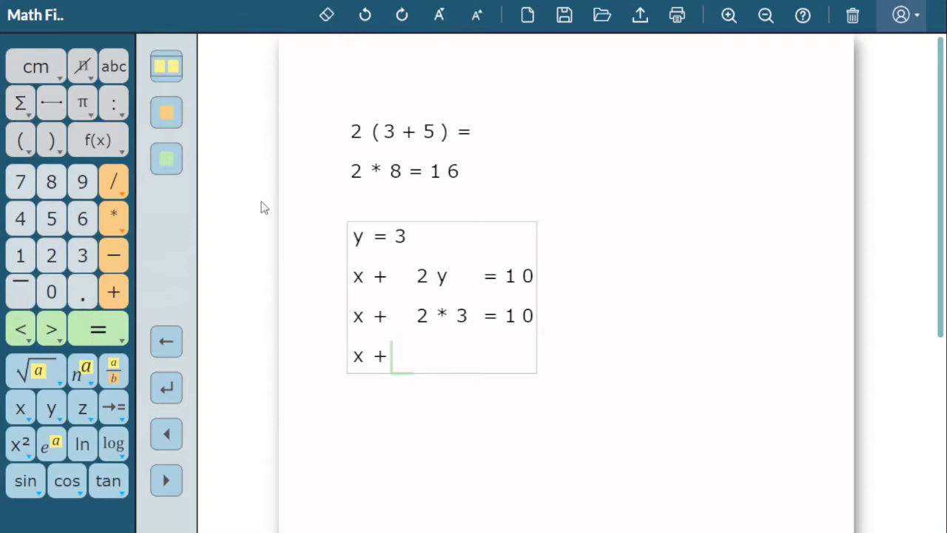
click(120, 400)
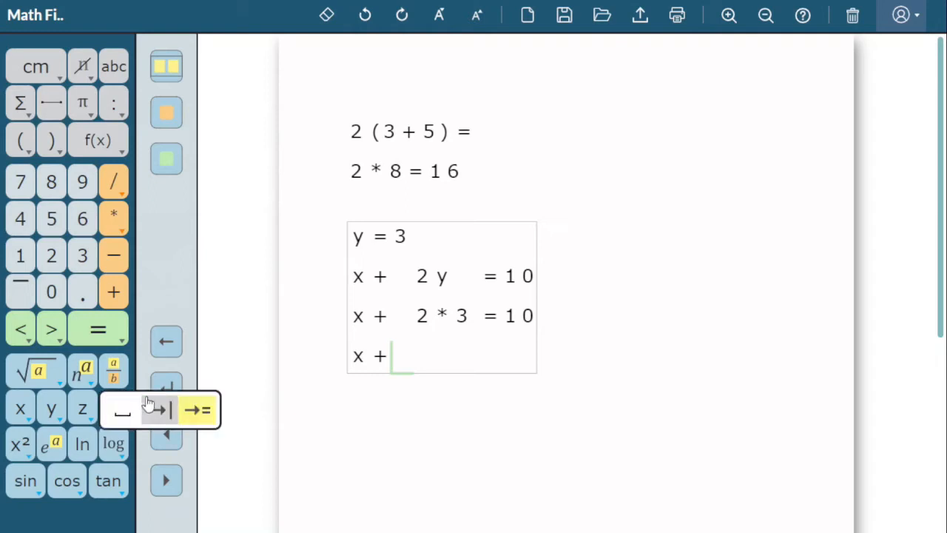
click(148, 404)
click(90, 222)
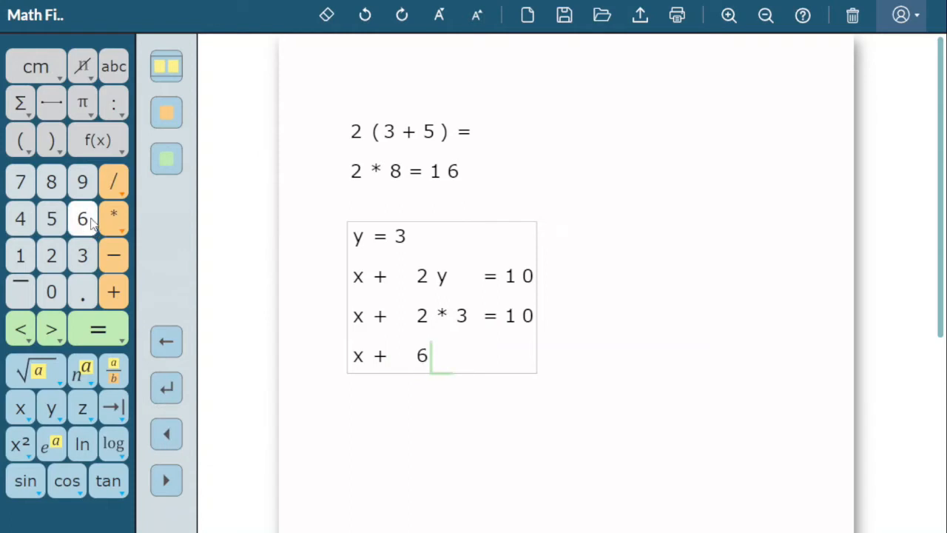
Complete the fourth line with = 10, using align-to-equals spacing before the equals sign.
click(117, 400)
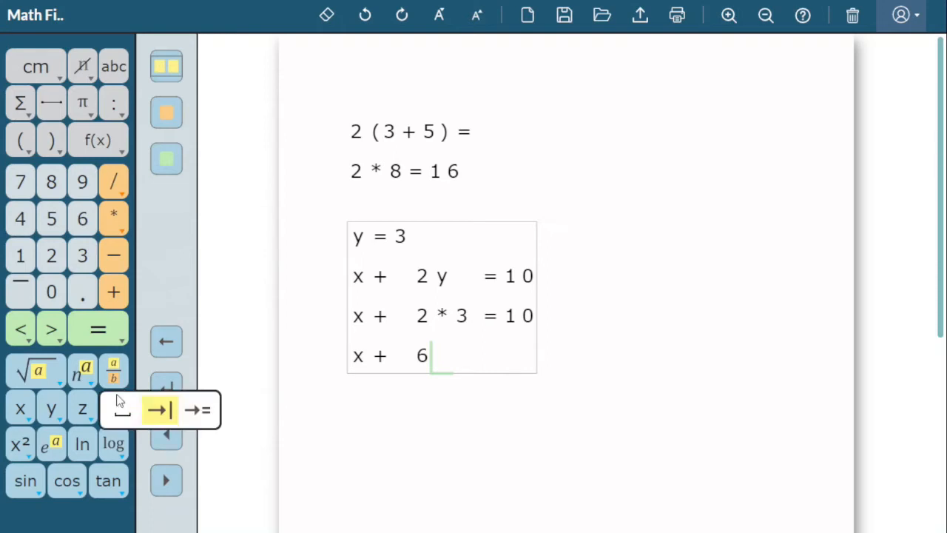
click(185, 405)
click(99, 330)
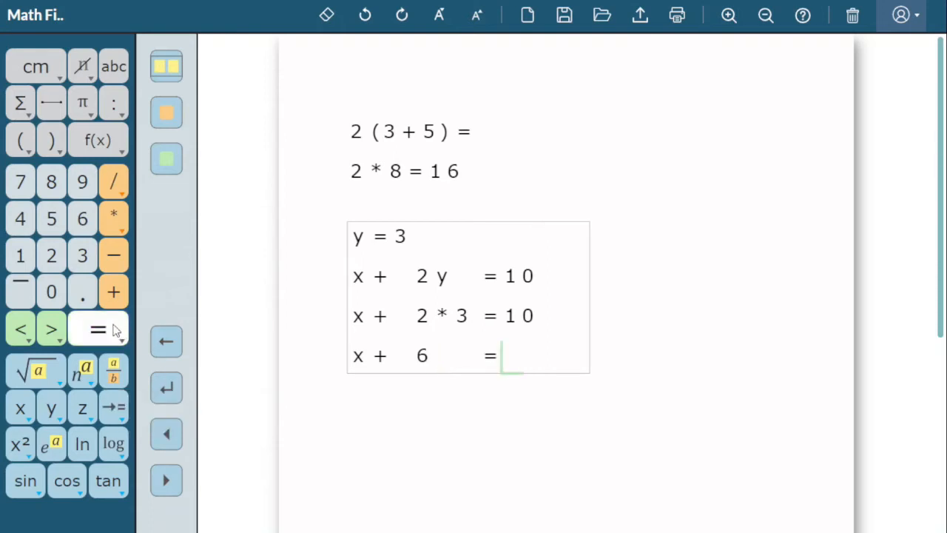
click(20, 256)
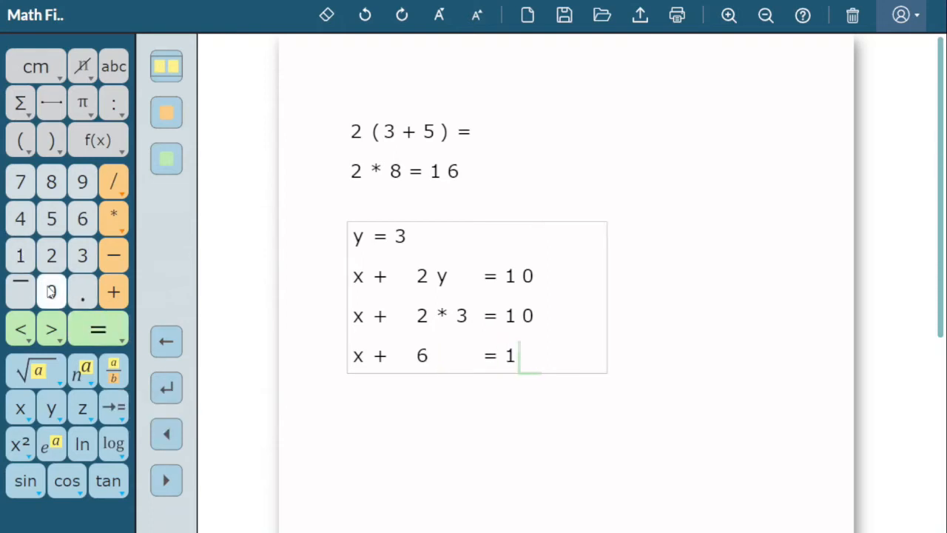
click(51, 292)
Add x = 4 as the last line and move the whole problem up to the right of the first problem.
click(165, 346)
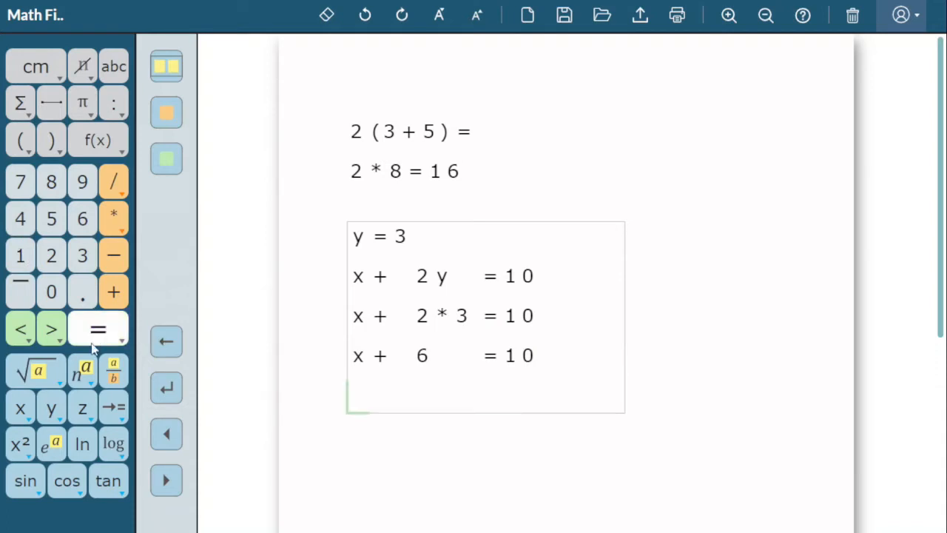
click(20, 406)
click(99, 330)
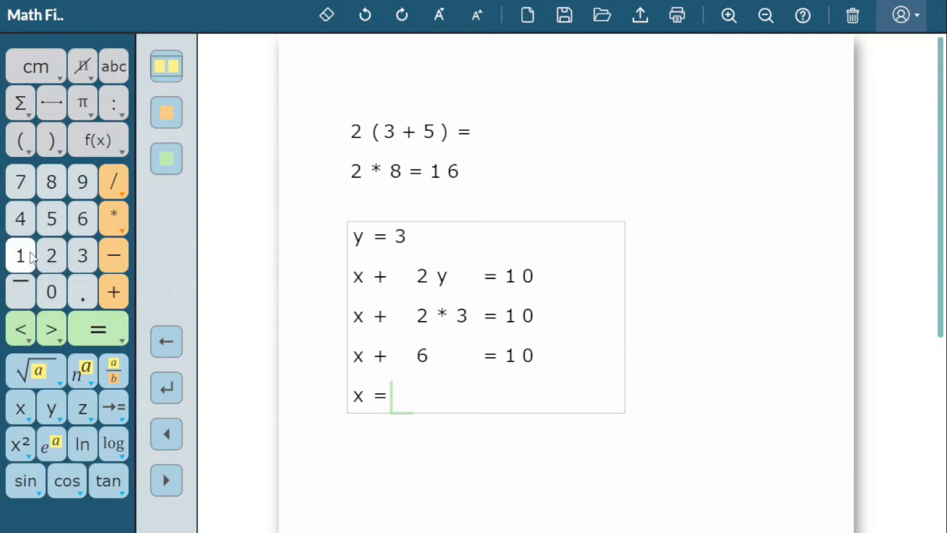
click(21, 220)
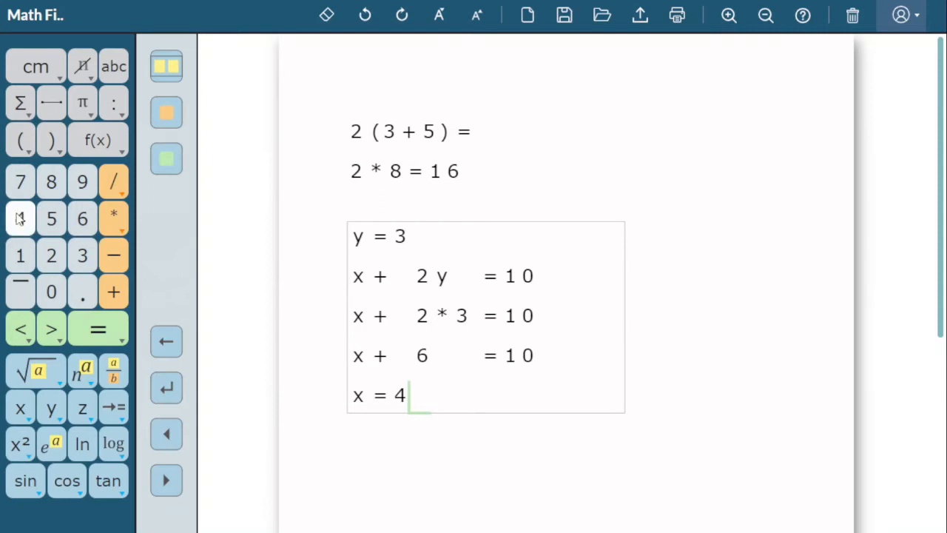
drag(428, 315, 626, 182)
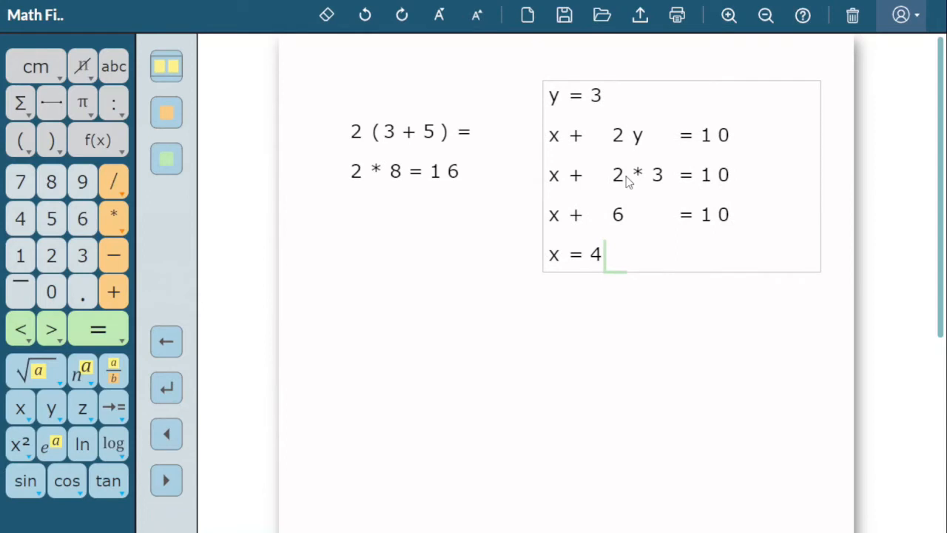
Start a new problem in the empty area below 2 * 8 = 16 and write the fraction 1/3.
click(356, 305)
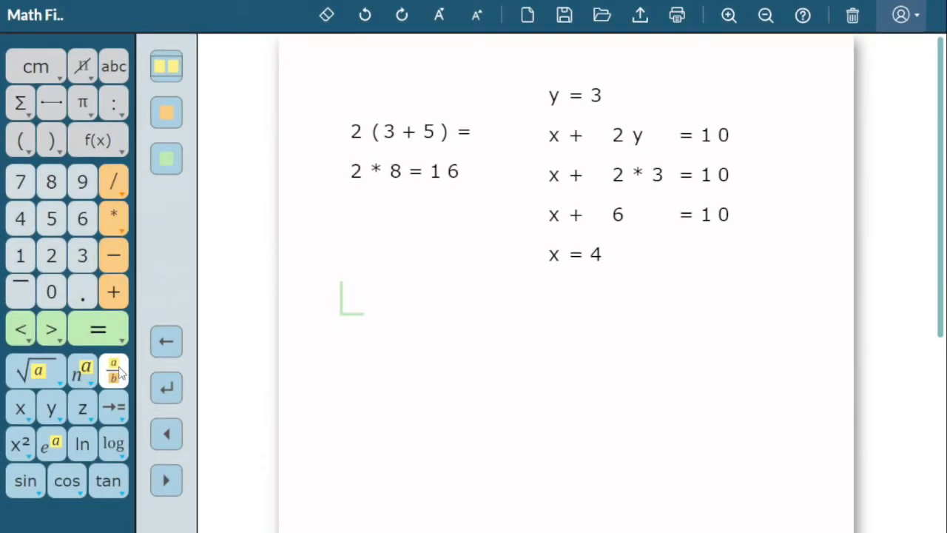
click(118, 372)
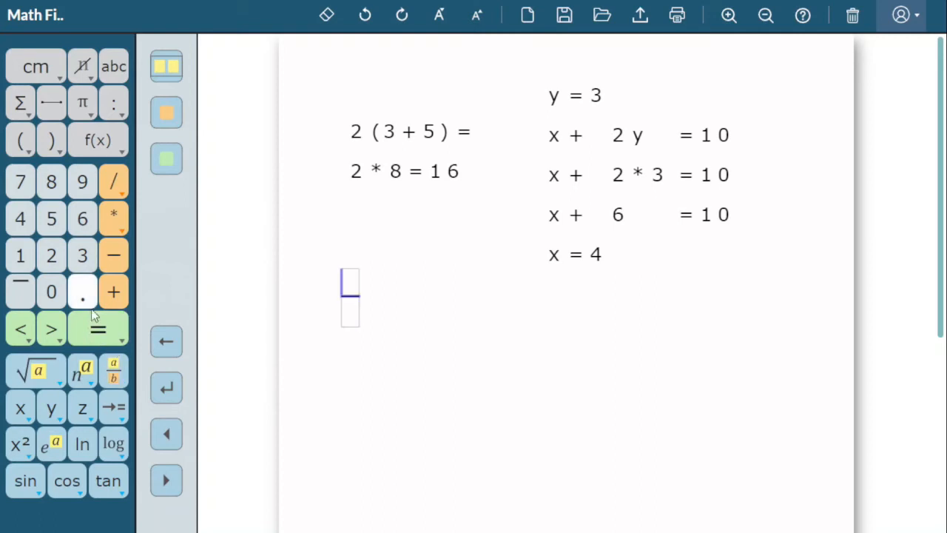
click(23, 256)
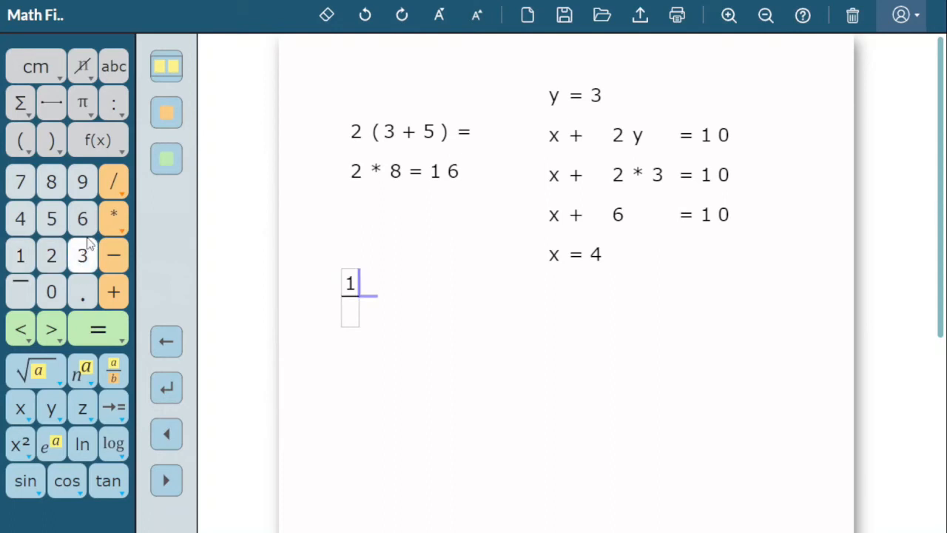
click(167, 159)
click(89, 263)
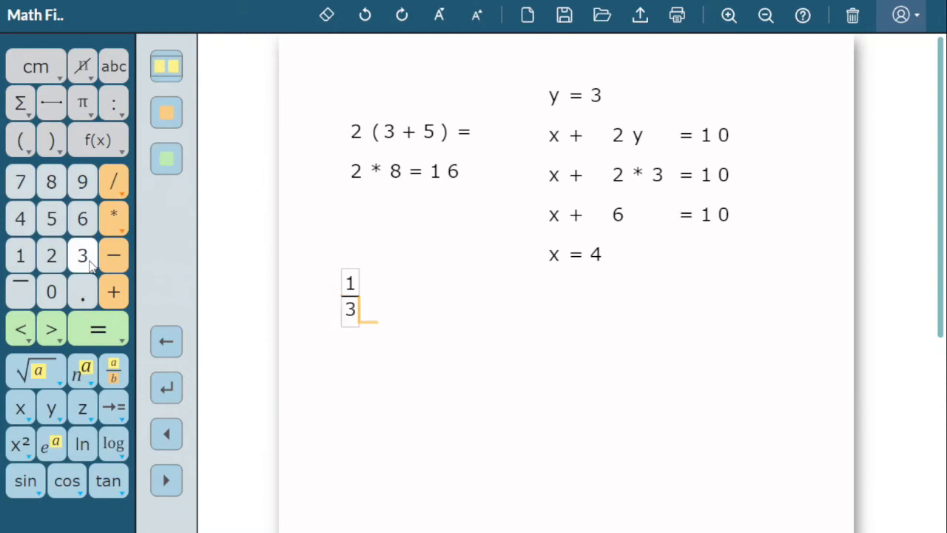
Continue the line after the fraction 1/3 with < 1/2, setting fraction entry to a single character per box.
click(168, 168)
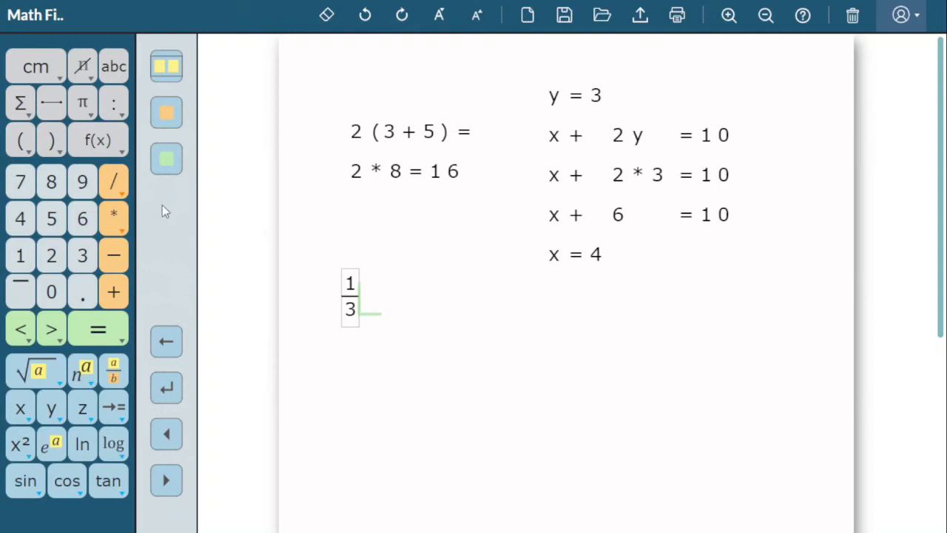
click(20, 330)
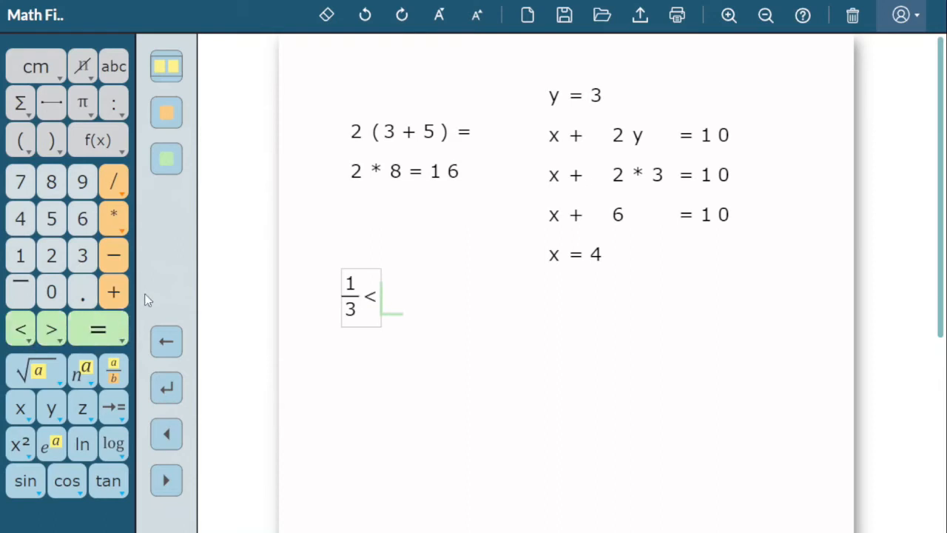
click(175, 69)
click(174, 69)
click(175, 70)
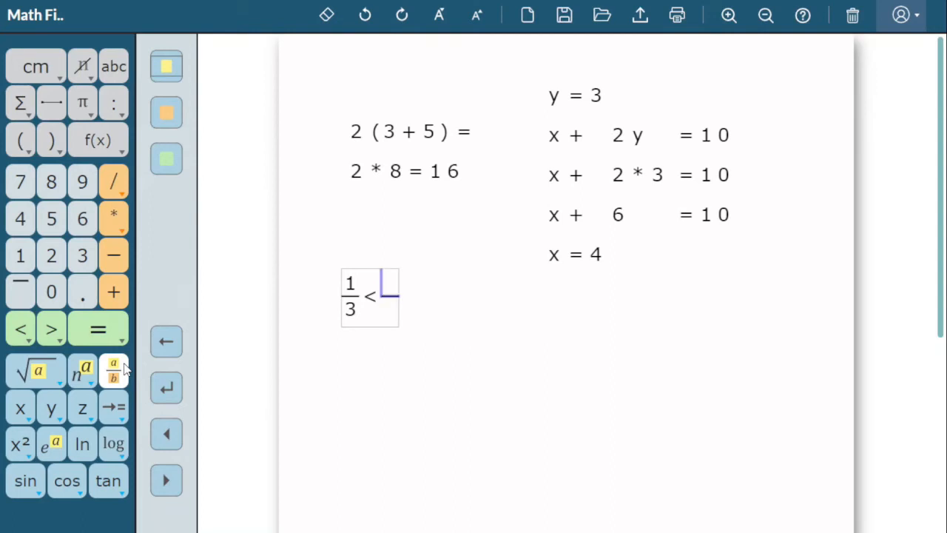
click(22, 259)
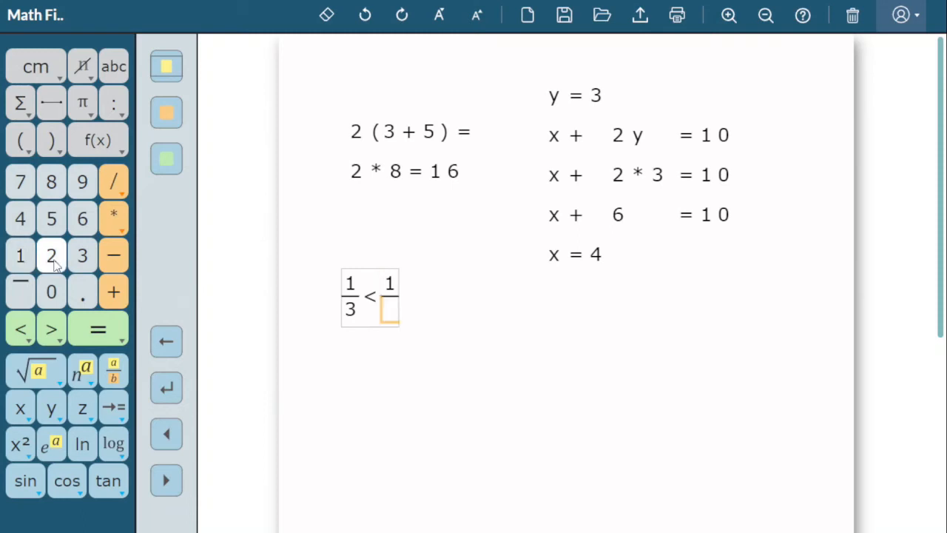
click(52, 256)
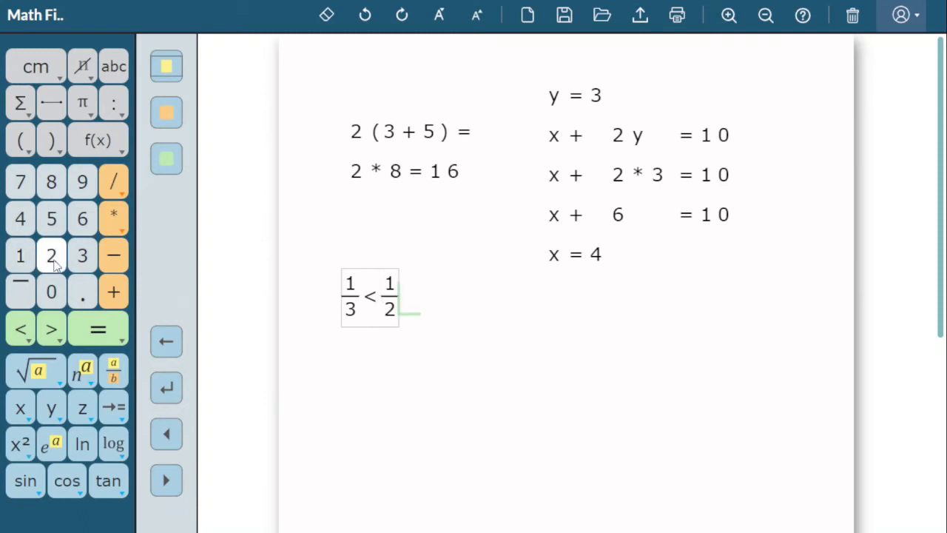
Extend the inequality with < 7/12, setting fraction entry back to multiple characters per box.
click(22, 330)
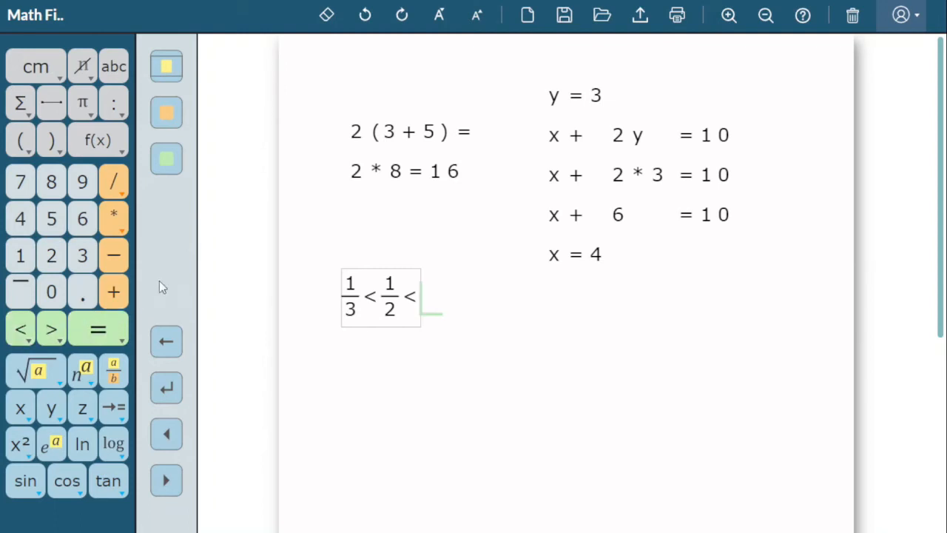
click(175, 70)
click(116, 367)
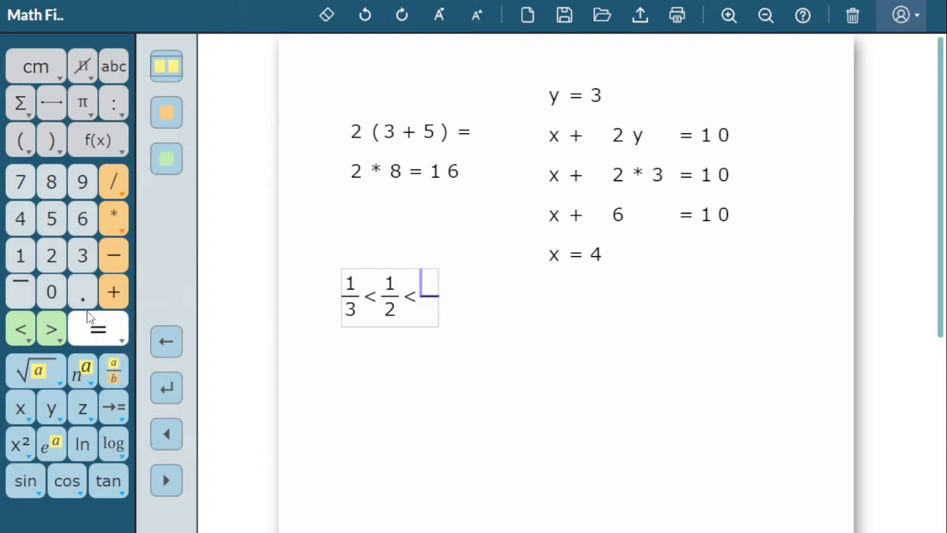
click(20, 182)
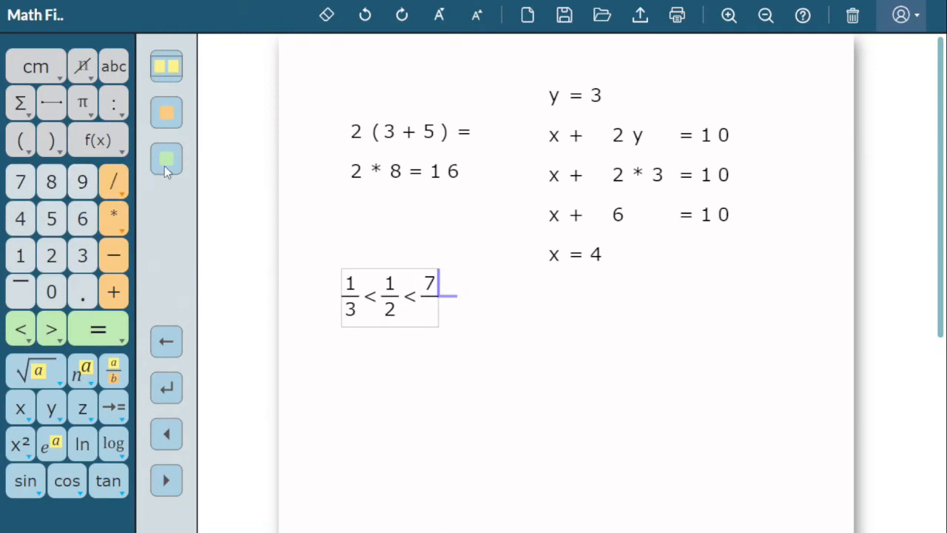
key(Down)
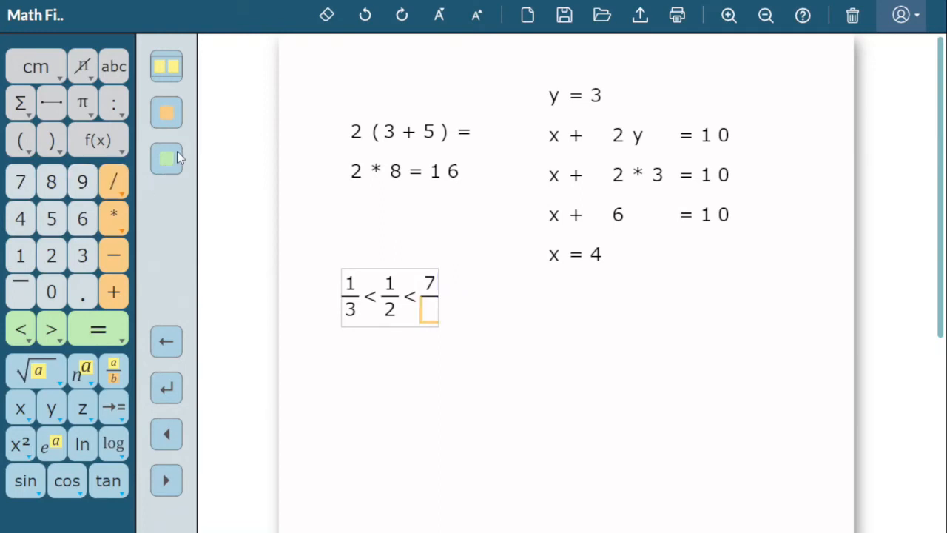
click(21, 256)
click(52, 257)
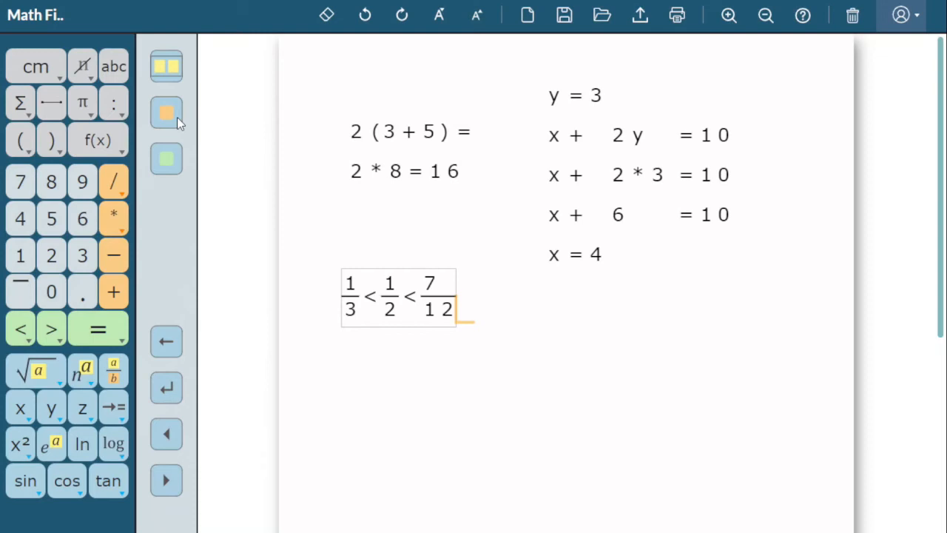
Change the last fraction of the inequality to 8/11 by replacing its numerator and the denominator's last digit.
key(Up)
click(328, 22)
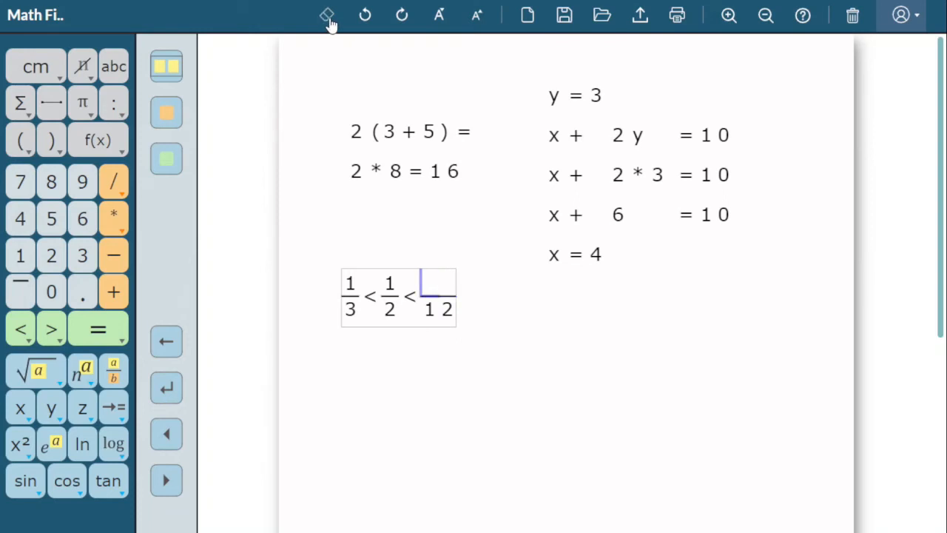
click(52, 185)
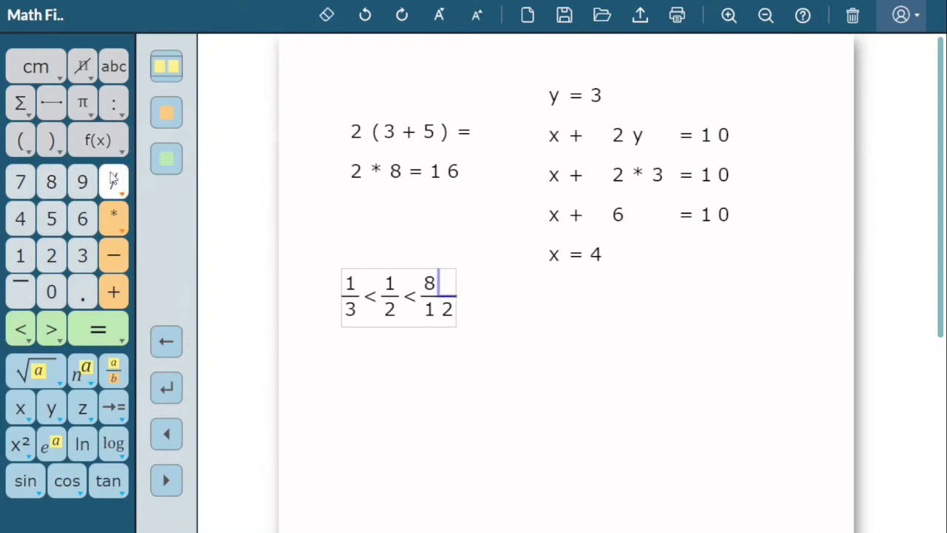
click(168, 120)
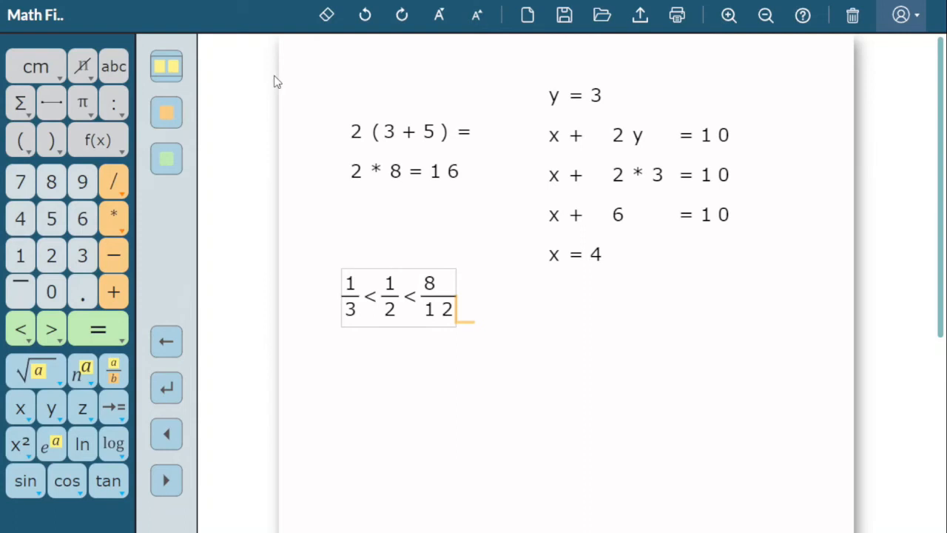
click(324, 20)
click(34, 249)
click(168, 164)
Start a new line below the inequality with a fraction whose numerator is 1 - sin² θ.
click(168, 388)
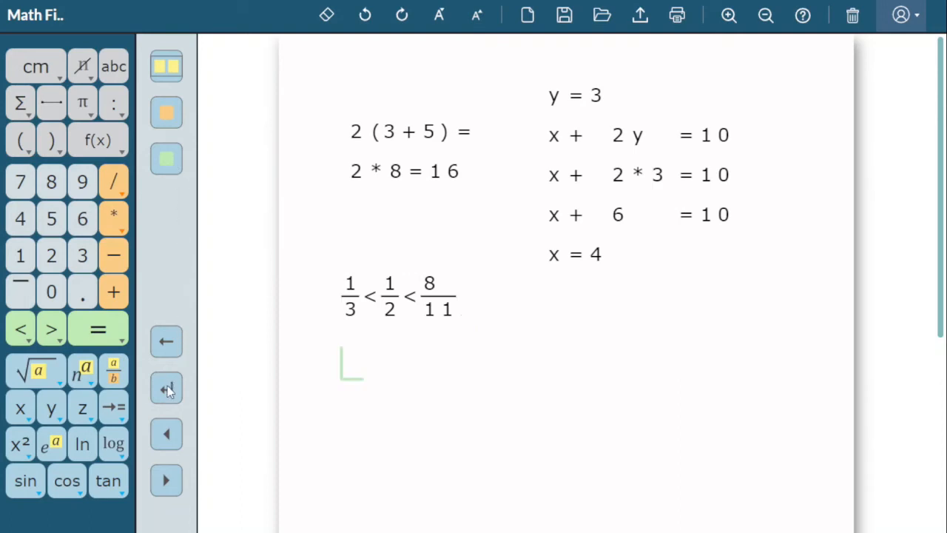
click(122, 374)
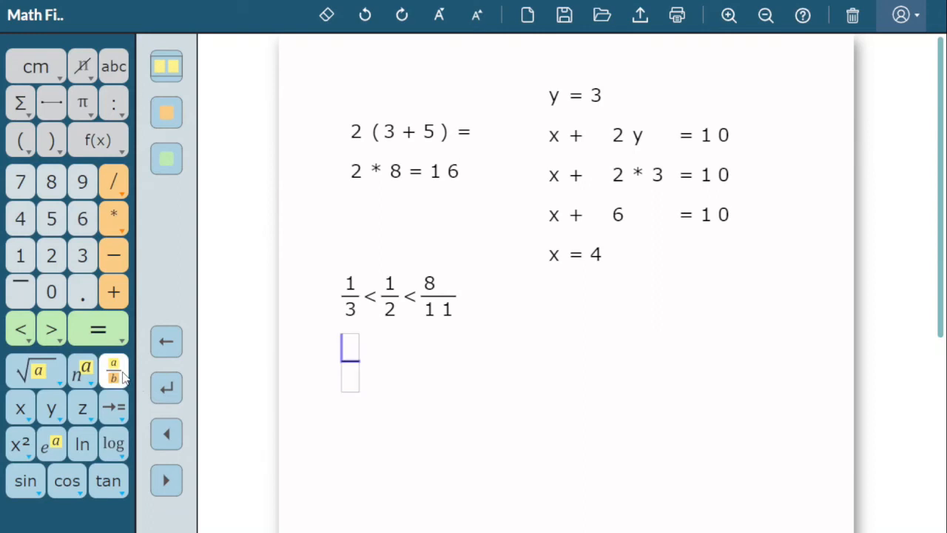
click(28, 263)
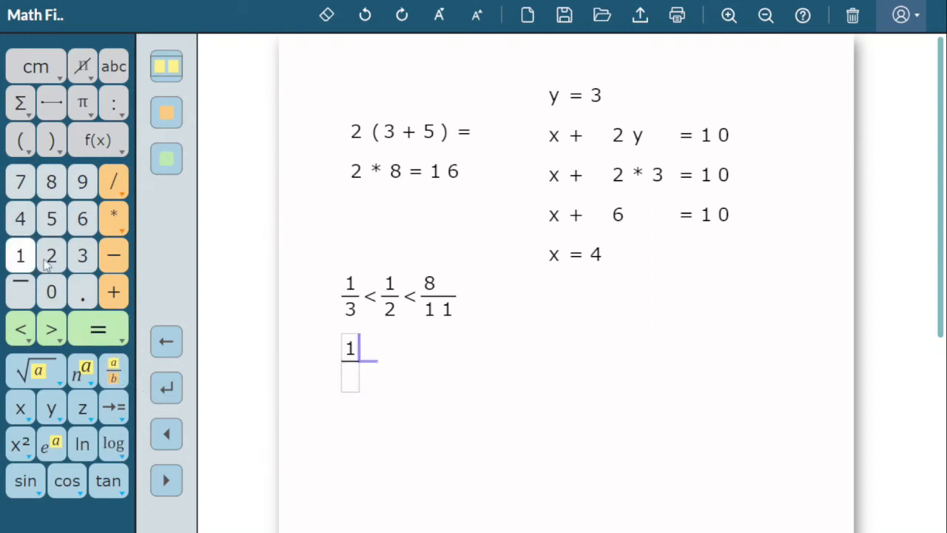
click(125, 256)
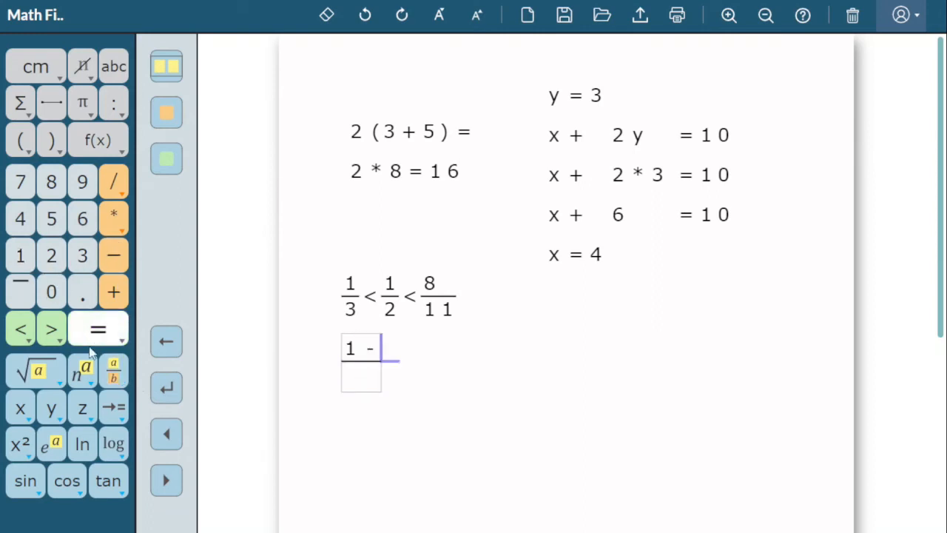
click(35, 482)
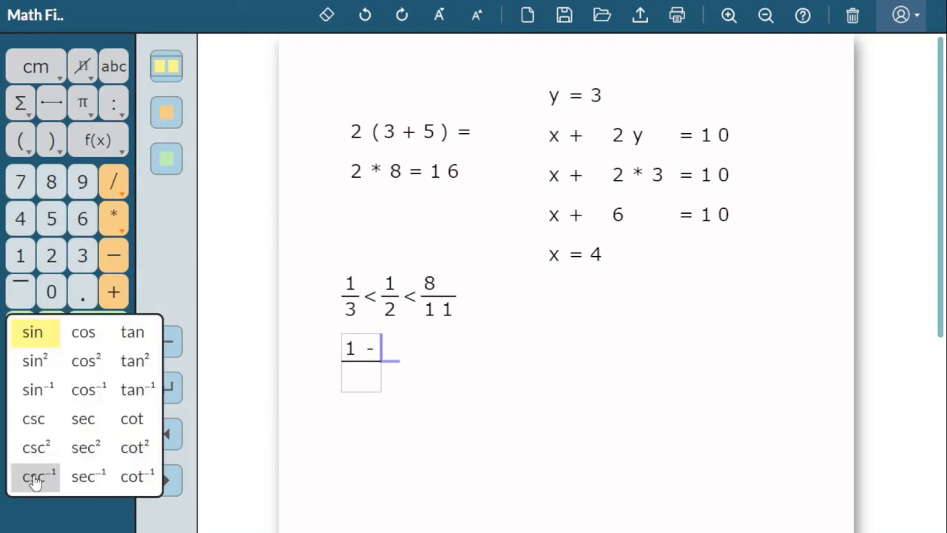
click(32, 360)
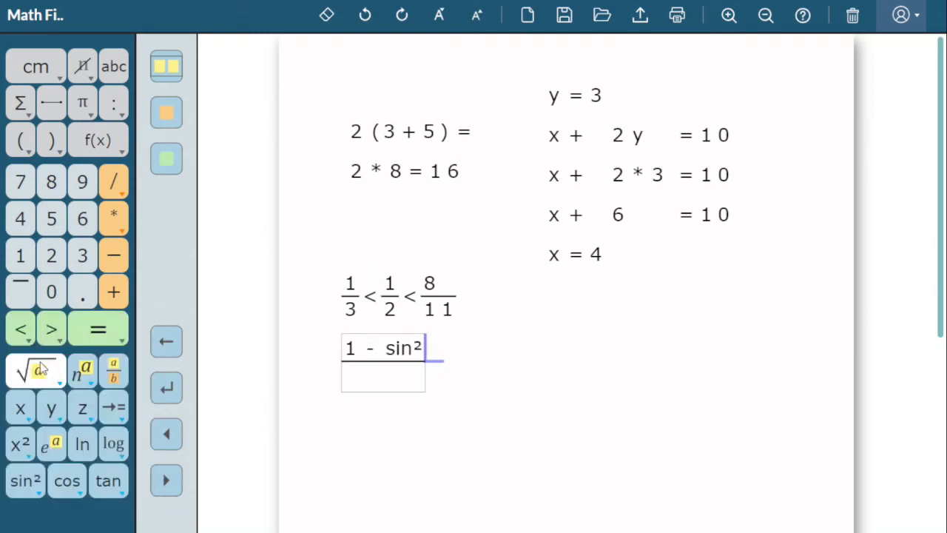
click(27, 408)
click(80, 404)
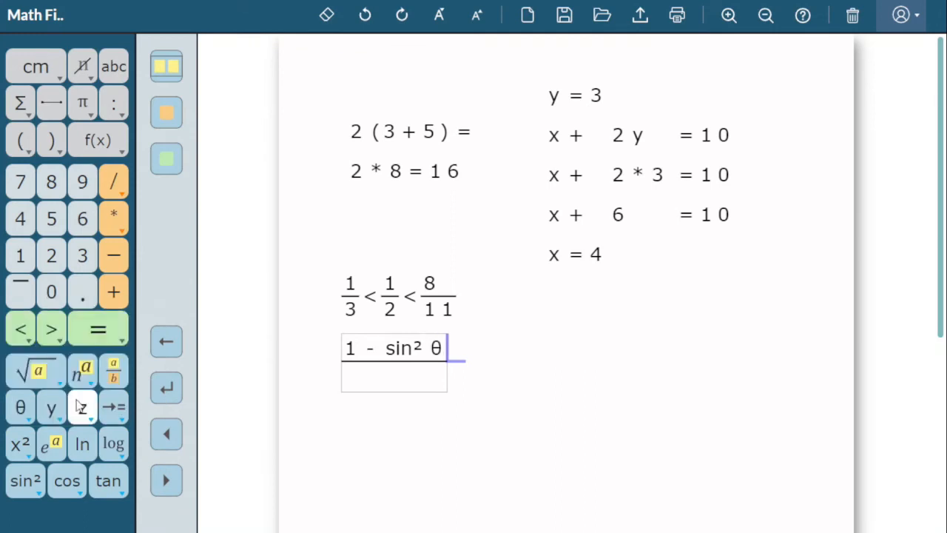
Fill the denominator under 1 - sin² θ with cos θ and leave the fraction.
click(167, 159)
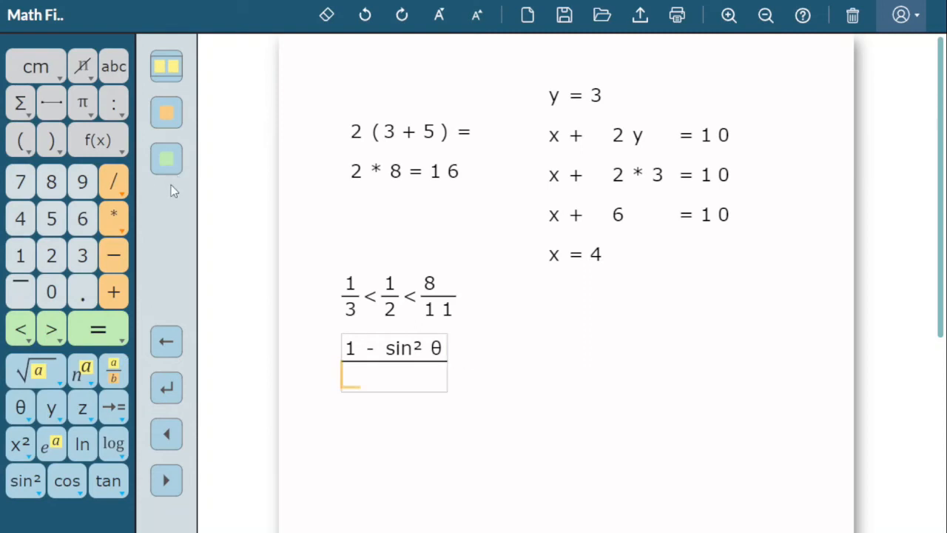
click(69, 482)
click(23, 409)
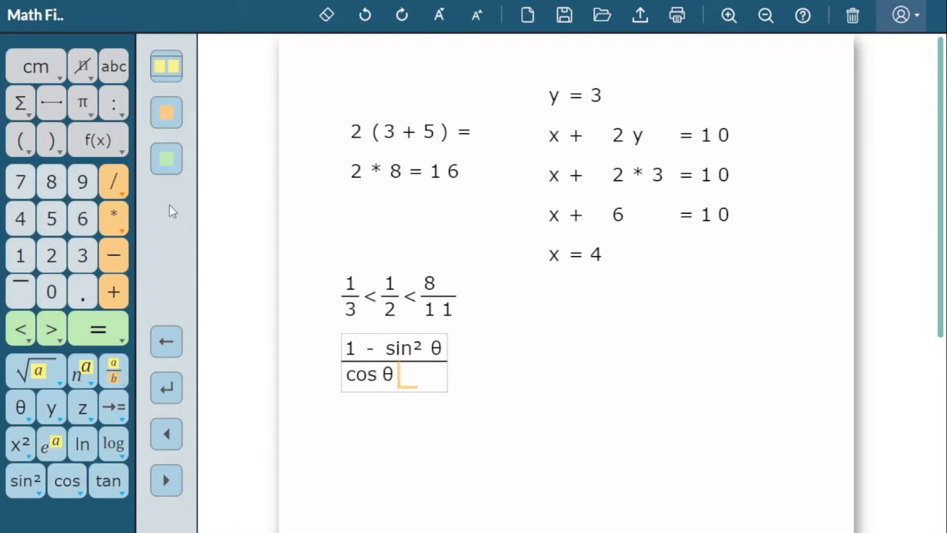
click(166, 161)
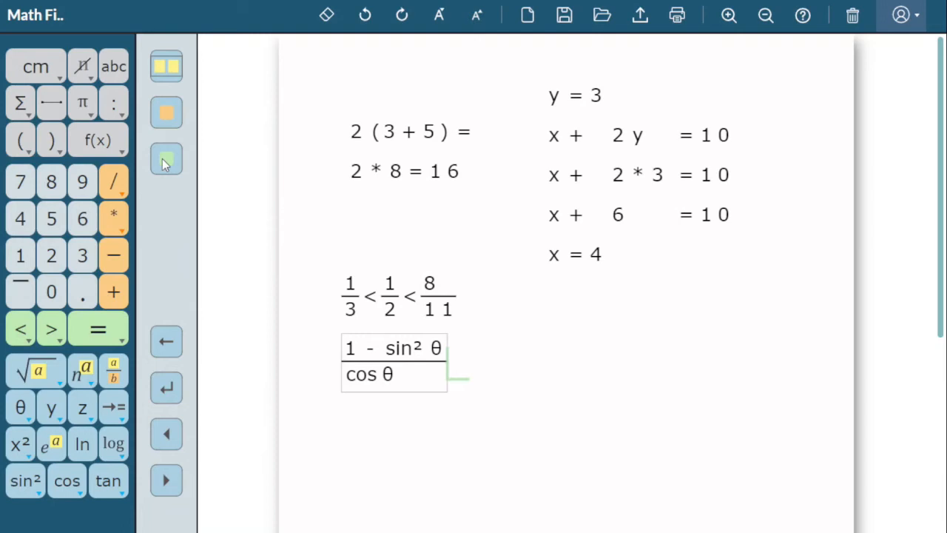
Start a third line with a fraction whose numerator is 1 plus the nested fraction 2y/3.
click(176, 400)
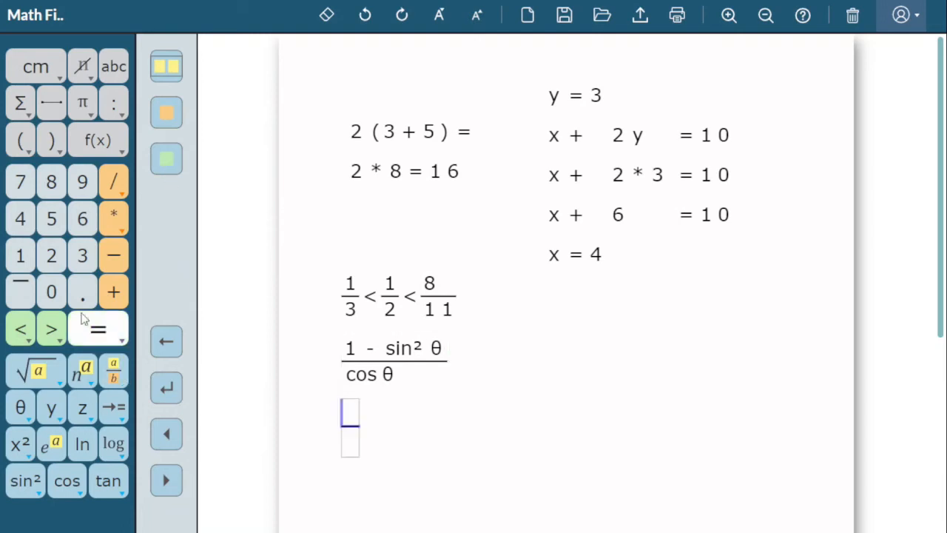
click(21, 263)
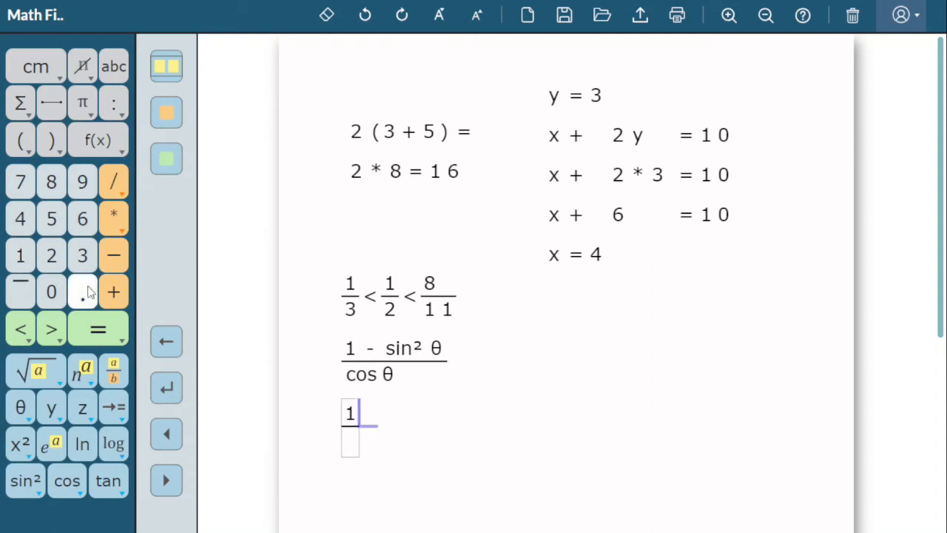
click(111, 297)
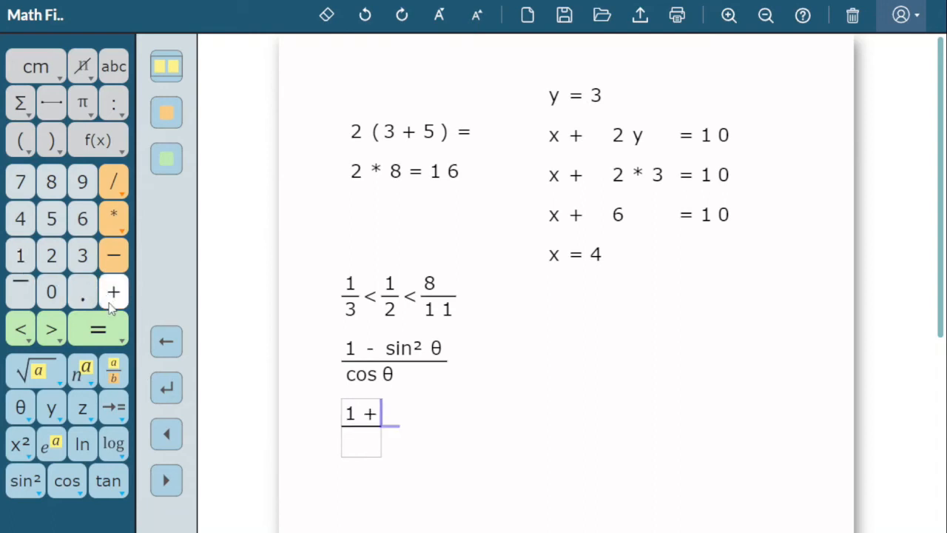
click(112, 358)
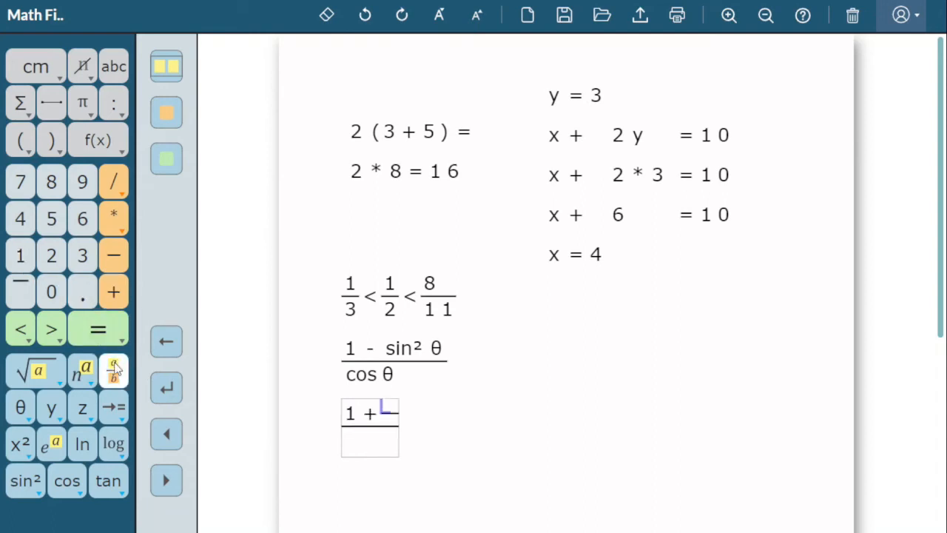
click(51, 256)
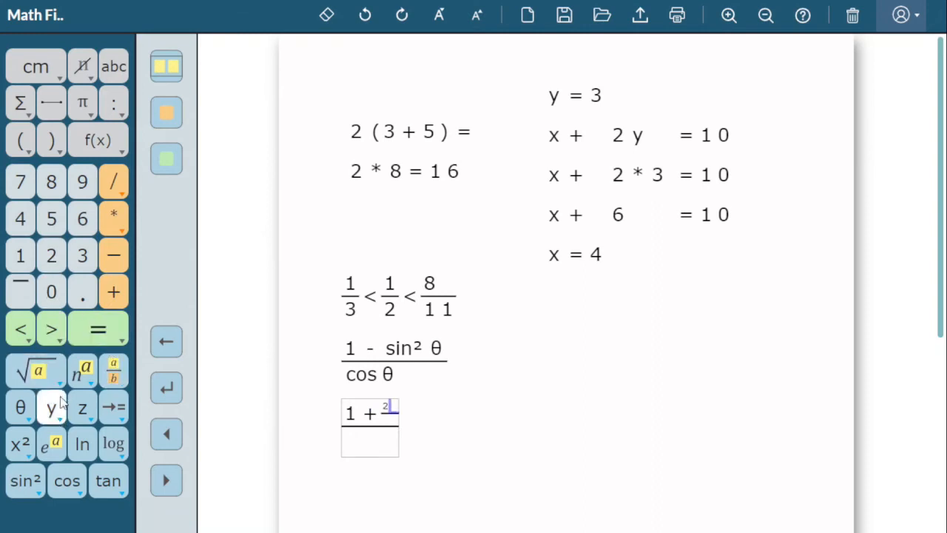
click(62, 403)
click(173, 163)
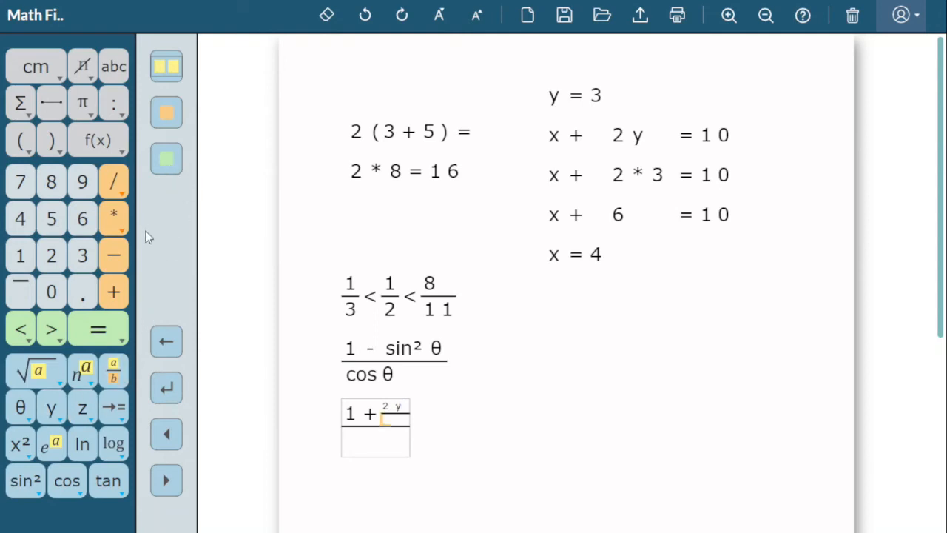
click(88, 259)
click(170, 157)
click(171, 159)
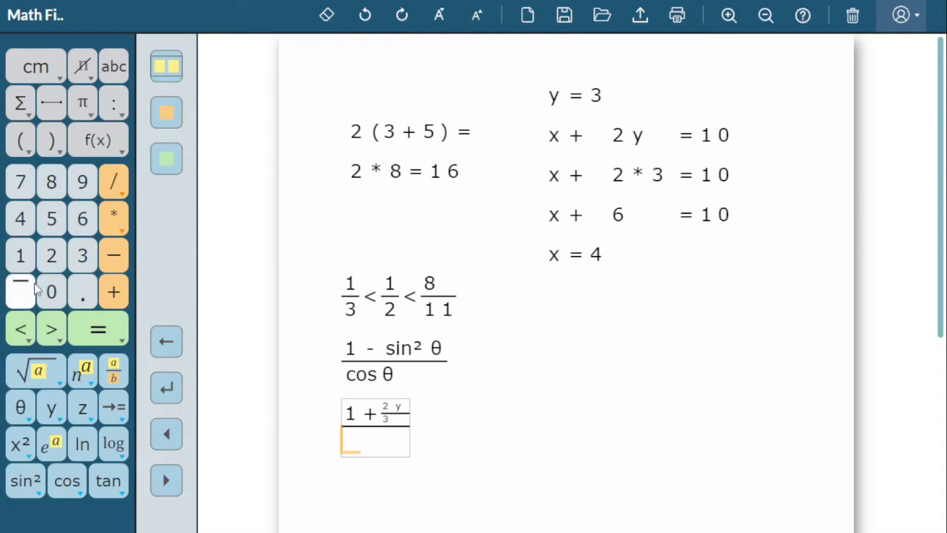
Enter 1 + y as the third line's main denominator and add + 2 after the fraction.
click(23, 255)
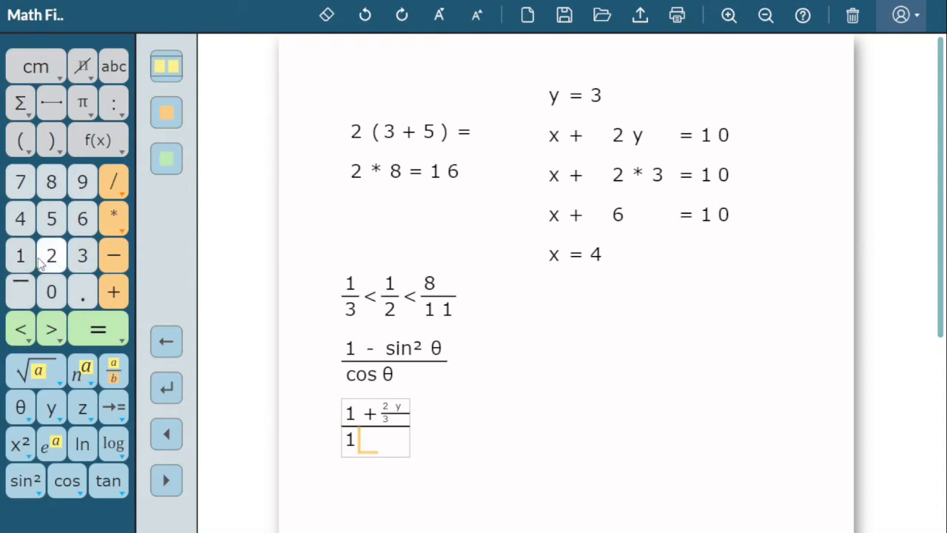
click(126, 296)
click(51, 407)
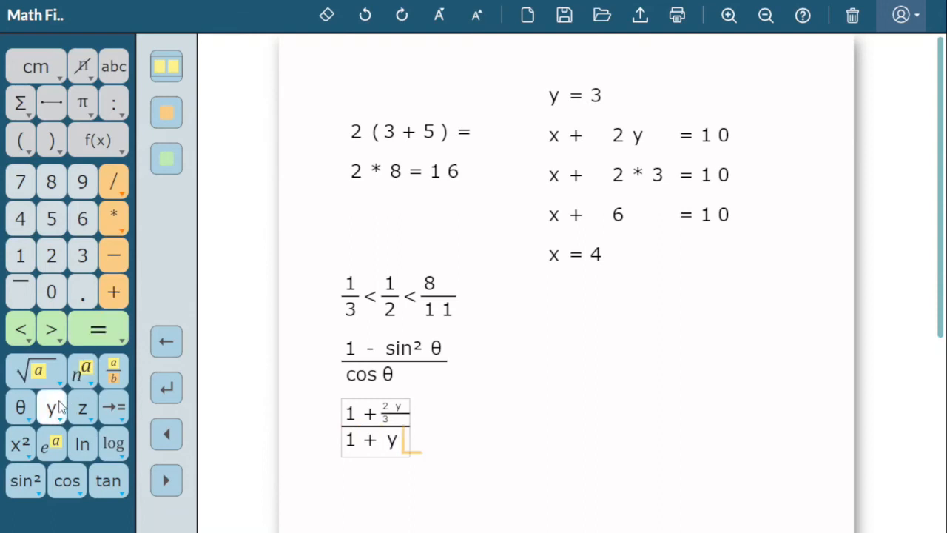
click(171, 169)
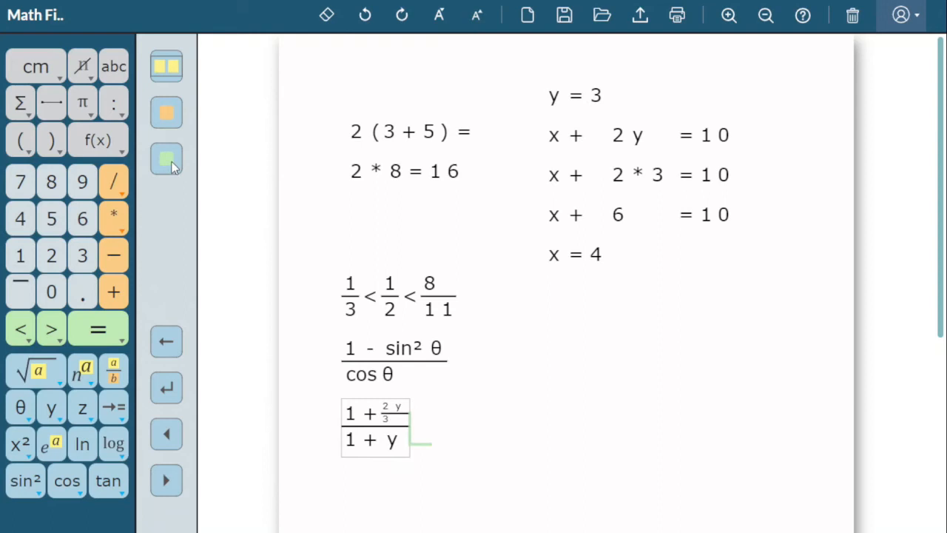
click(113, 298)
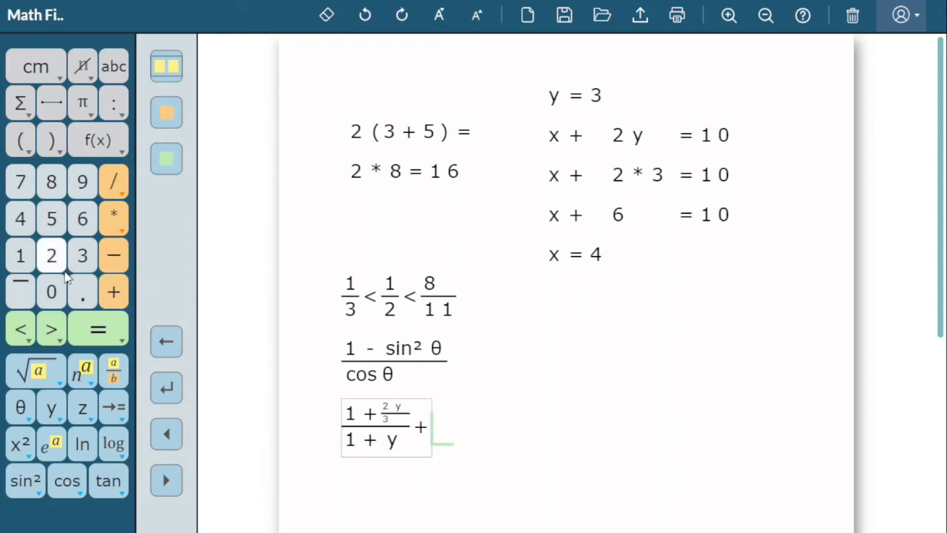
click(58, 262)
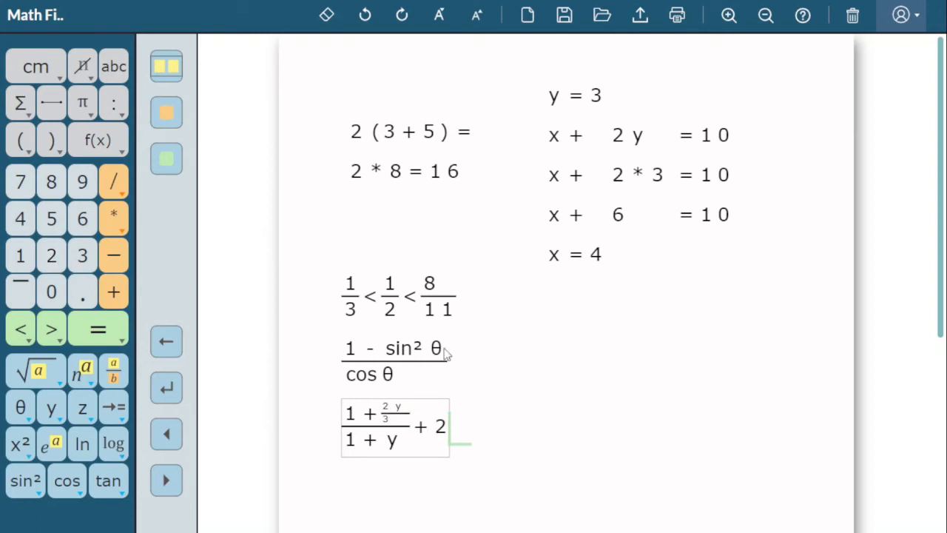
Start a new expression in the blank area below the fractions with 3 raised to the power 2.
drag(941, 308, 941, 501)
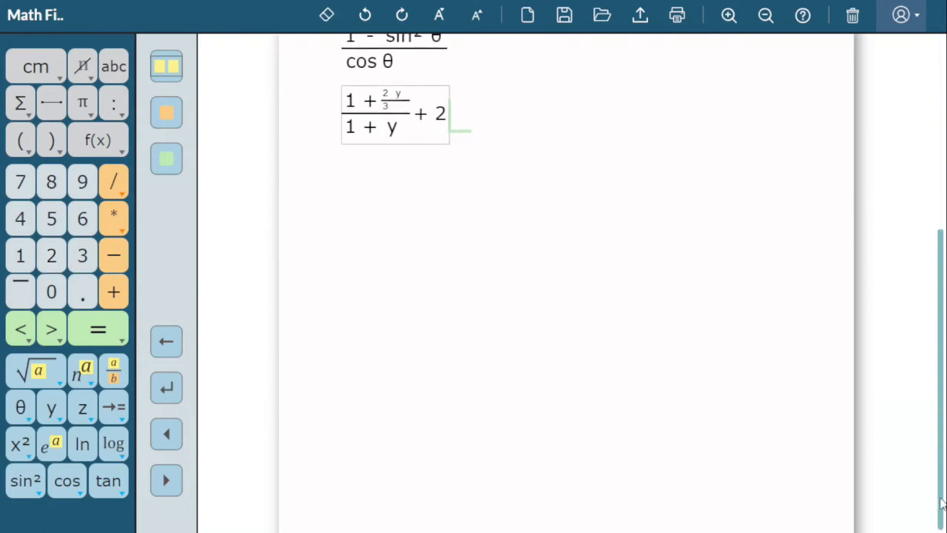
click(352, 227)
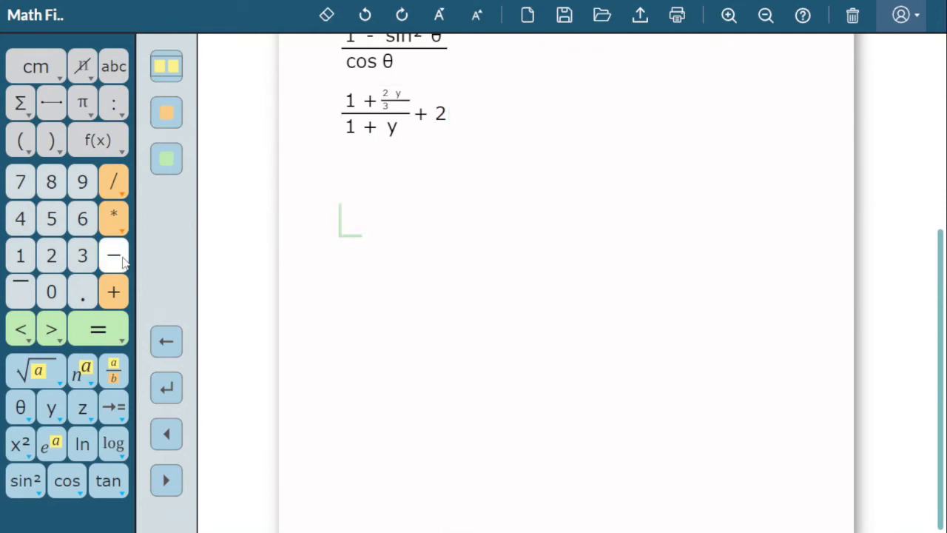
click(90, 258)
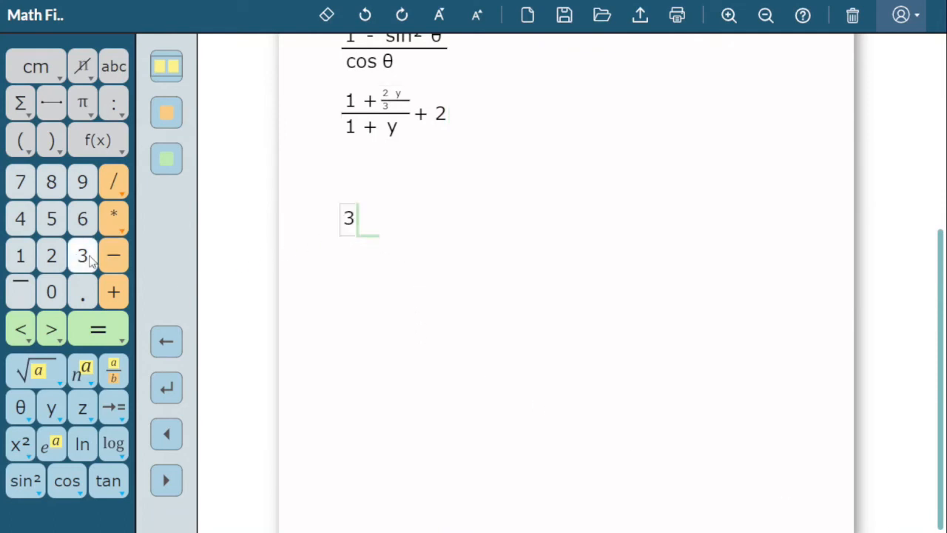
click(83, 372)
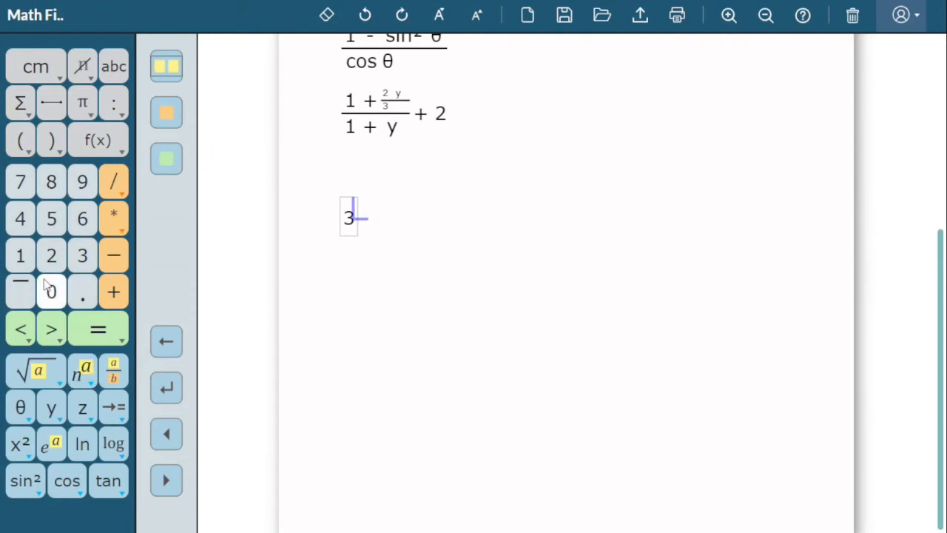
click(52, 256)
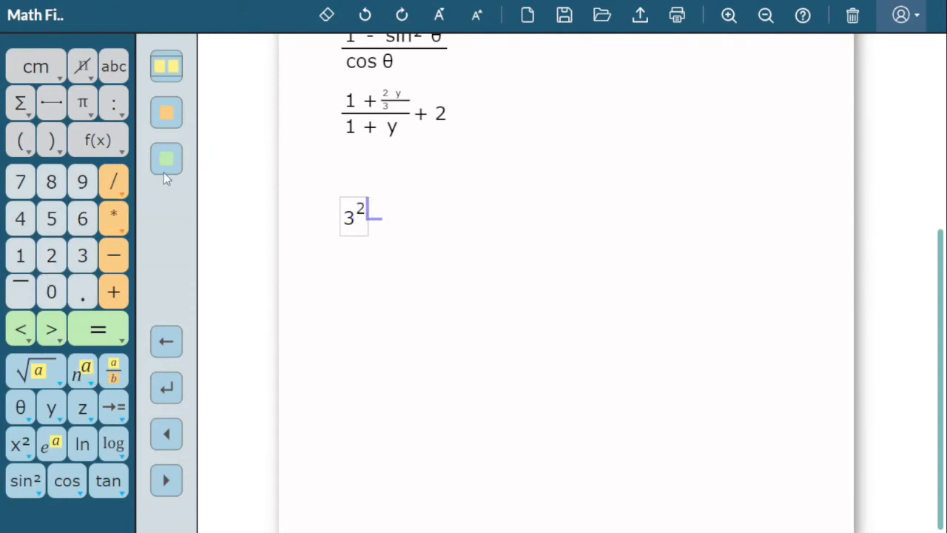
click(169, 165)
Add + e raised to the power 3 after 3² and leave the exponent.
click(115, 292)
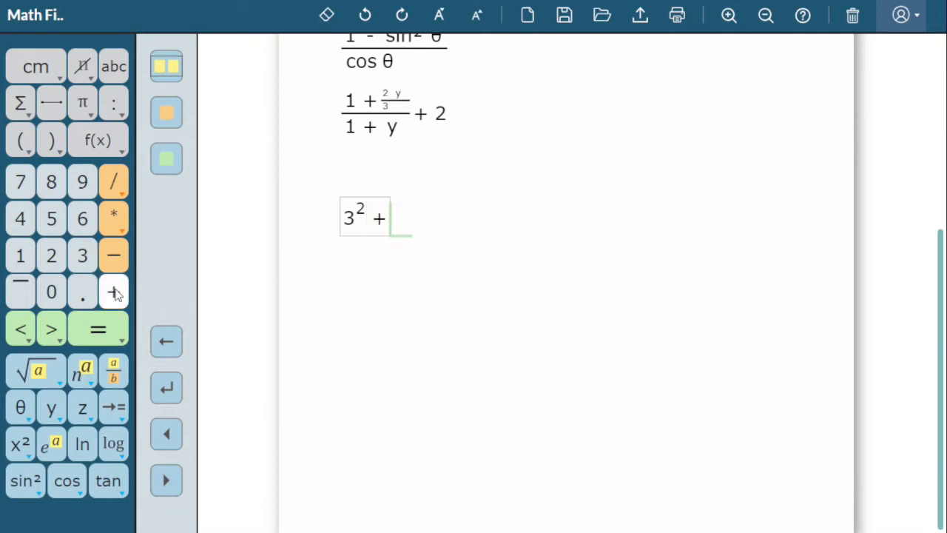
click(51, 445)
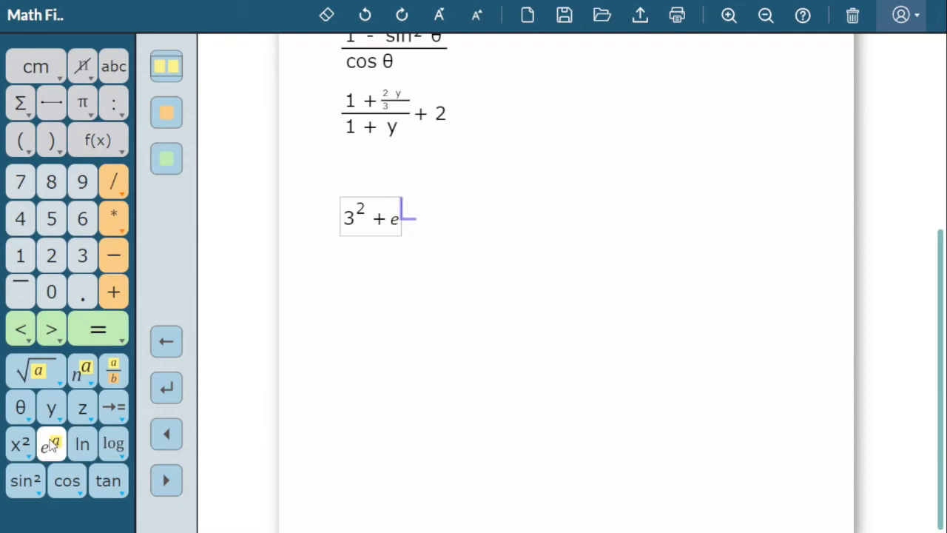
click(82, 256)
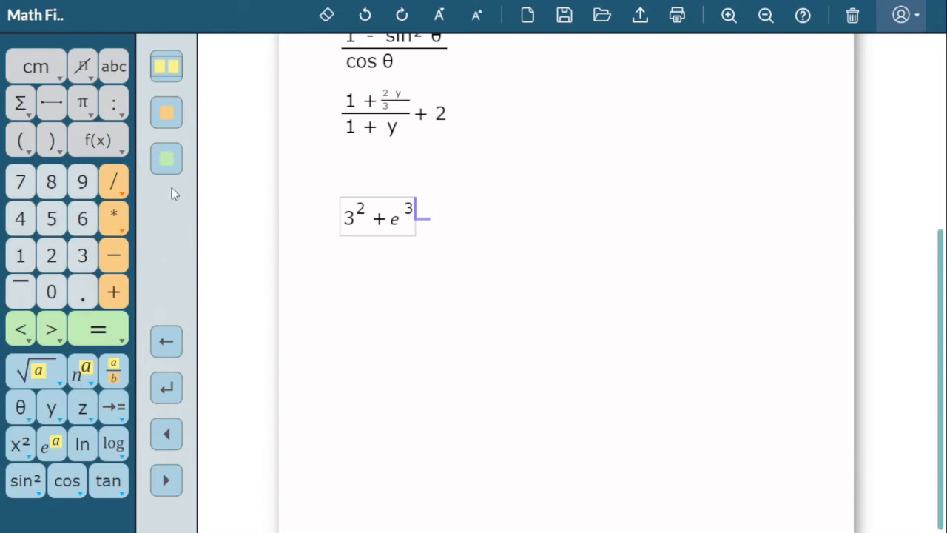
click(176, 165)
Write 2√(y + 1) = 4 on a new line below the exponent expression.
click(162, 392)
click(51, 256)
click(37, 373)
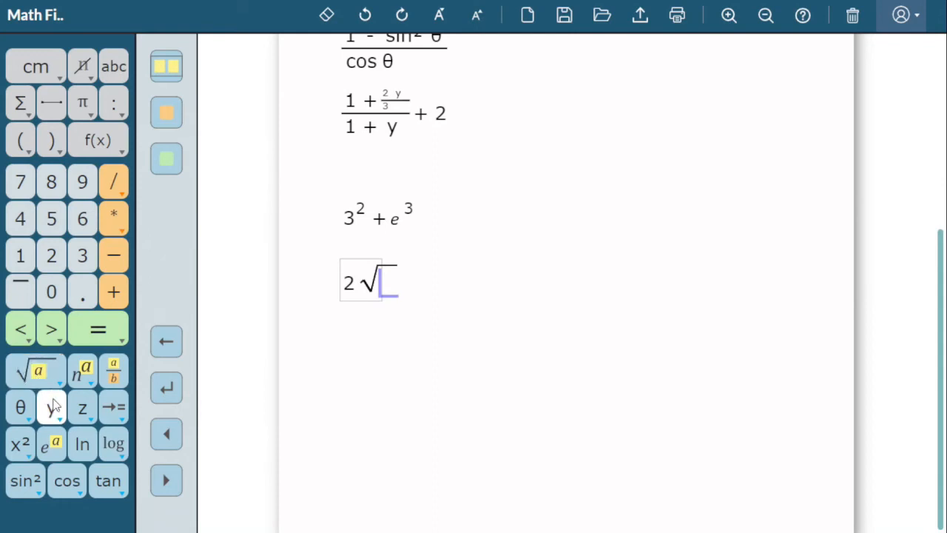
click(53, 404)
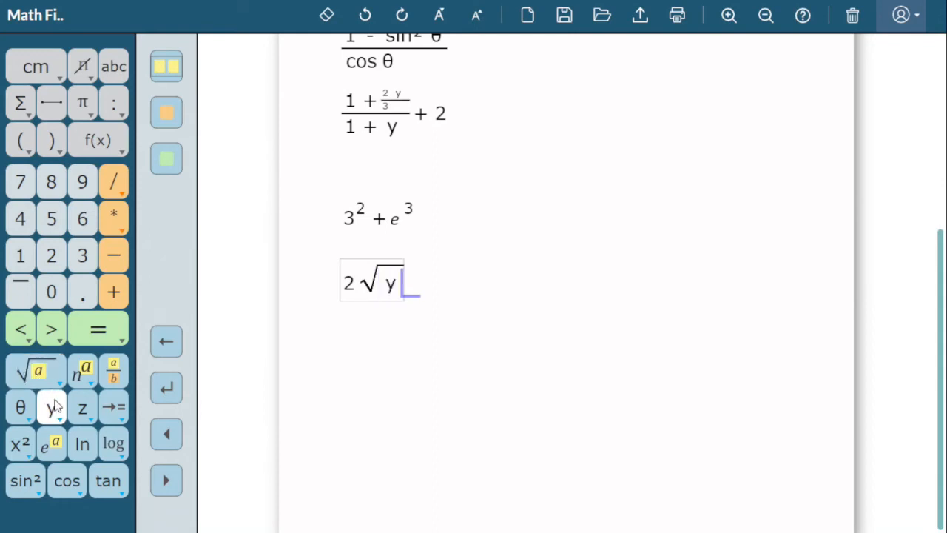
click(115, 296)
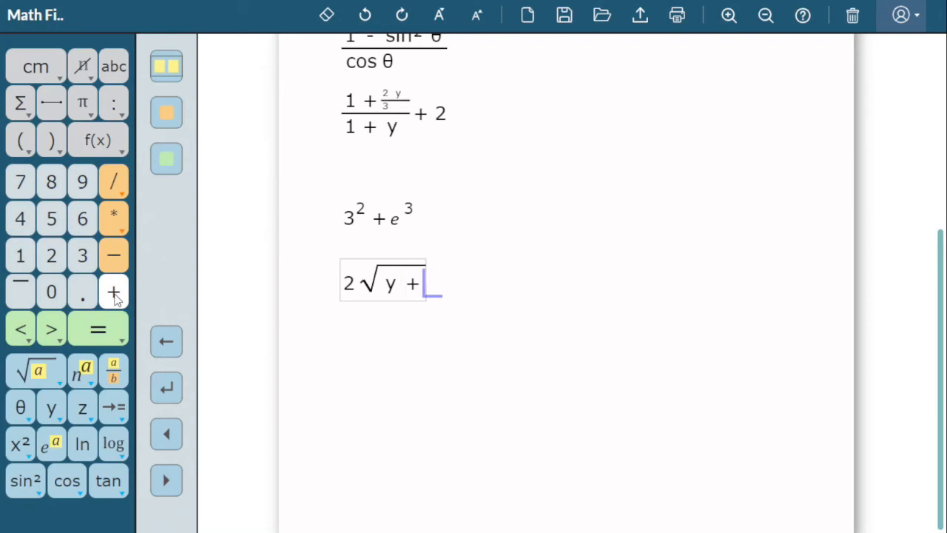
click(23, 256)
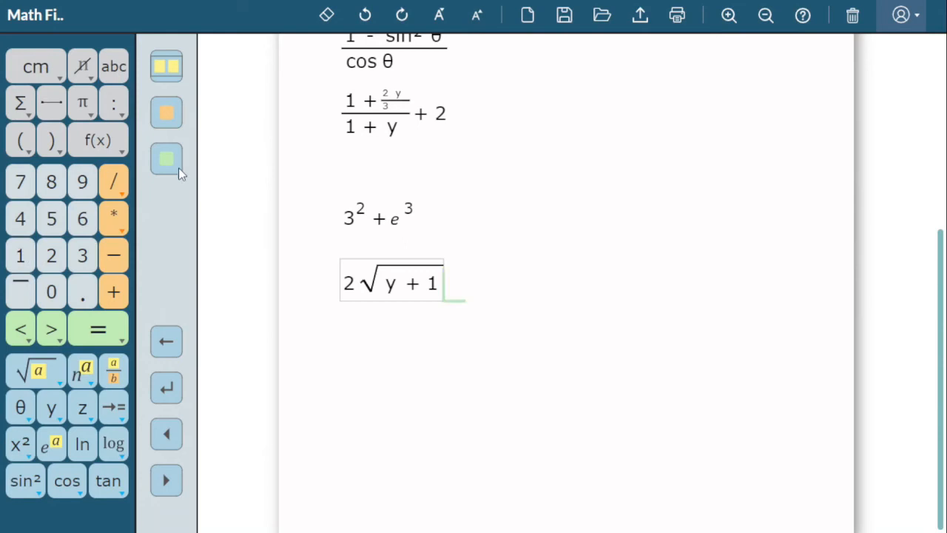
click(98, 333)
click(32, 227)
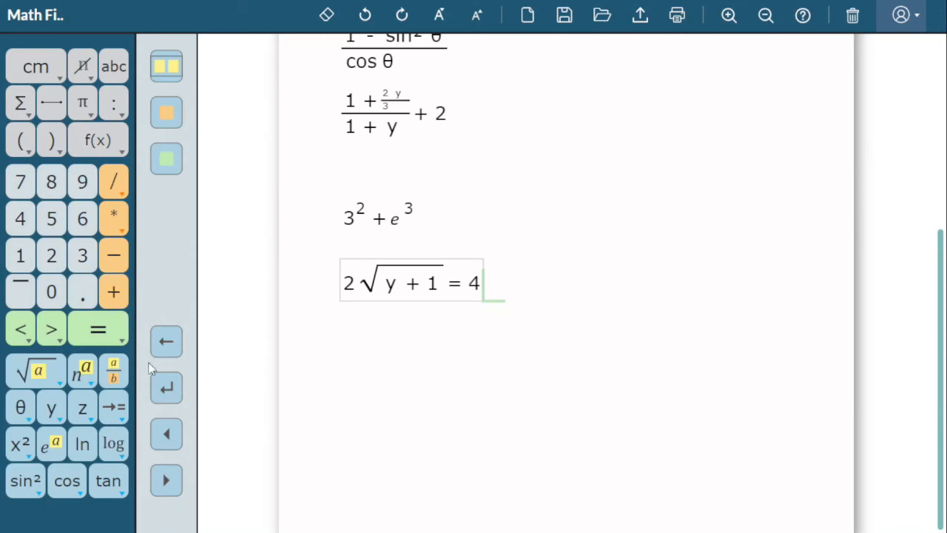
Set up a long division of 225 by 5 on a new line below the square root equation.
click(167, 390)
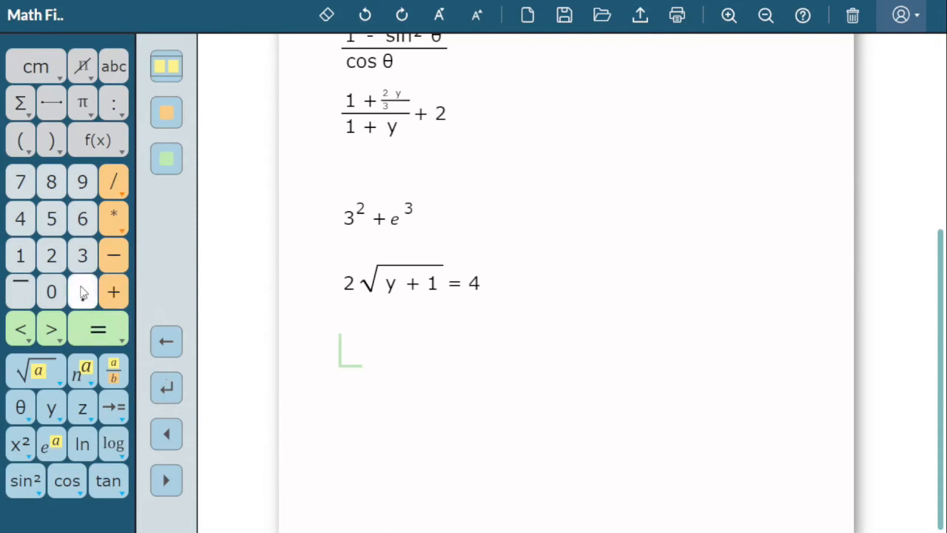
click(51, 220)
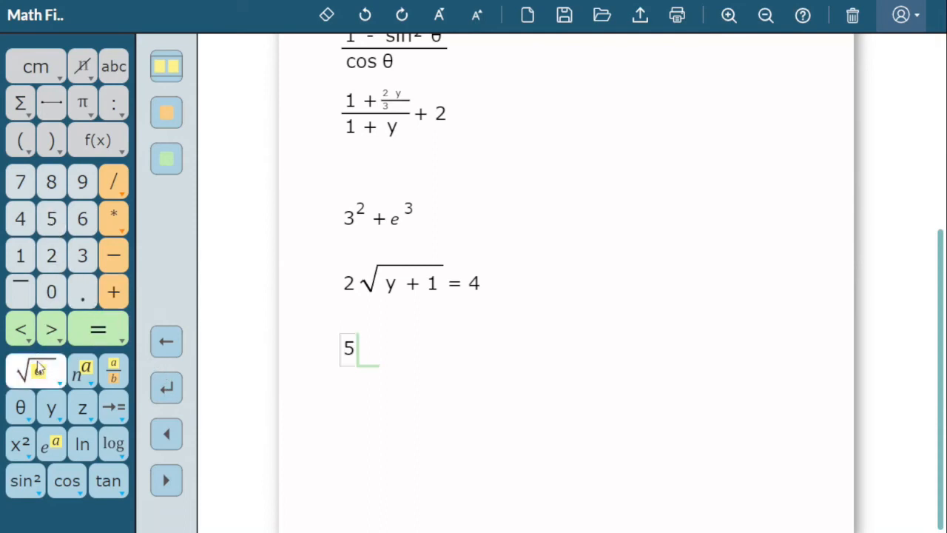
mouse_move(39, 368)
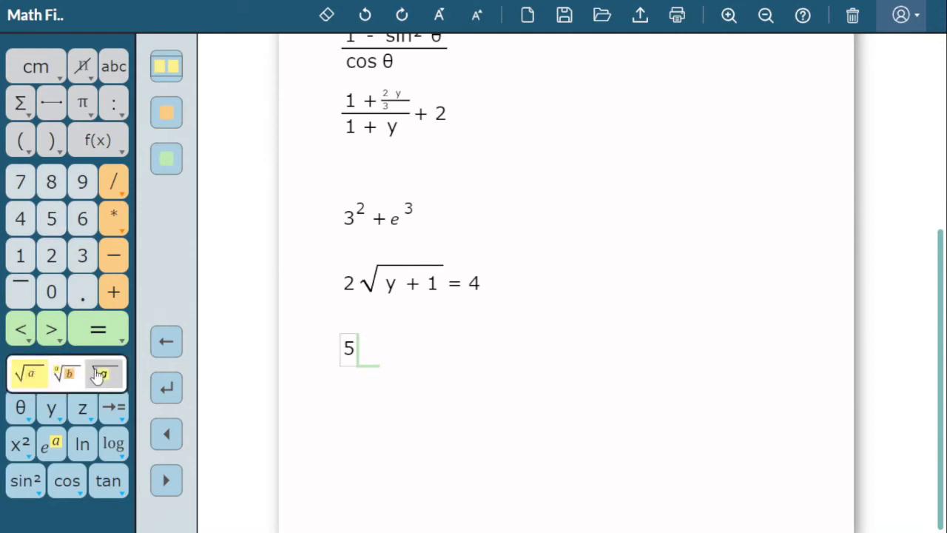
click(99, 374)
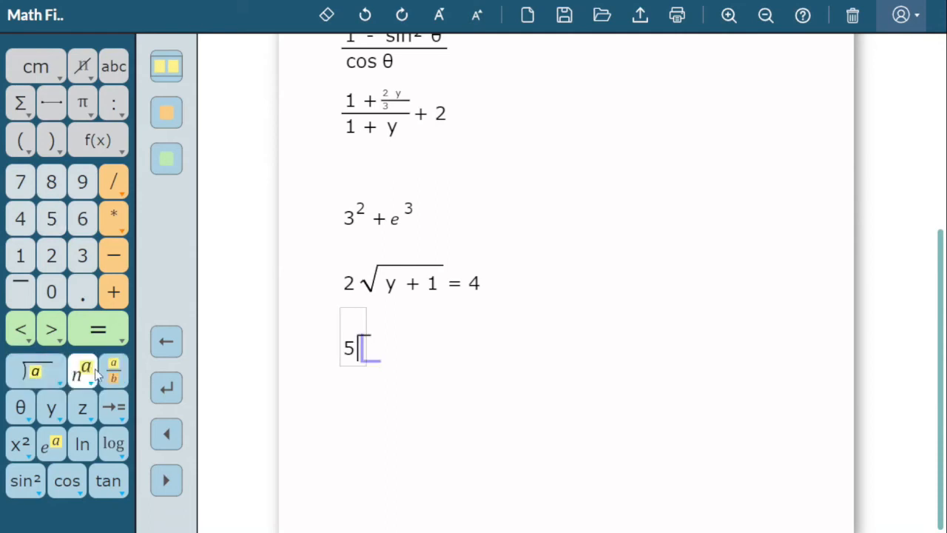
click(51, 256)
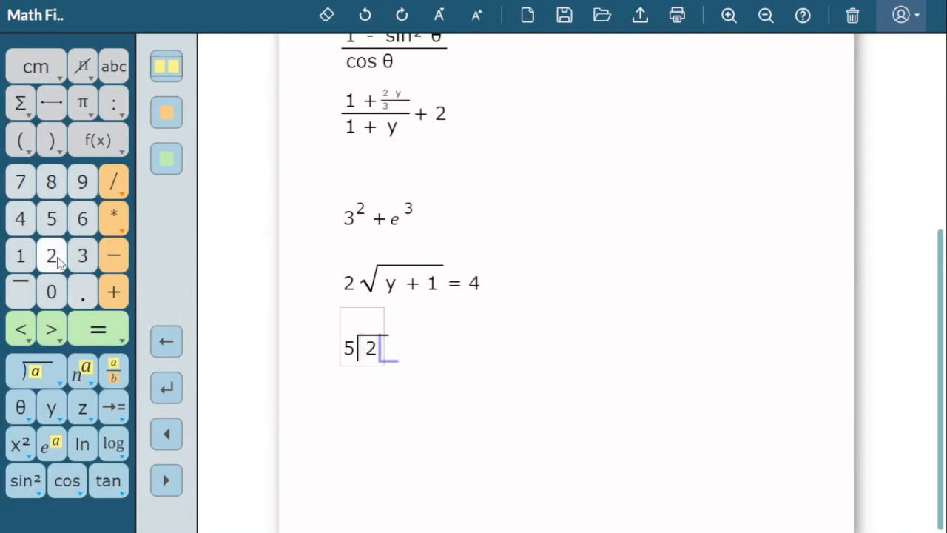
click(53, 259)
click(53, 217)
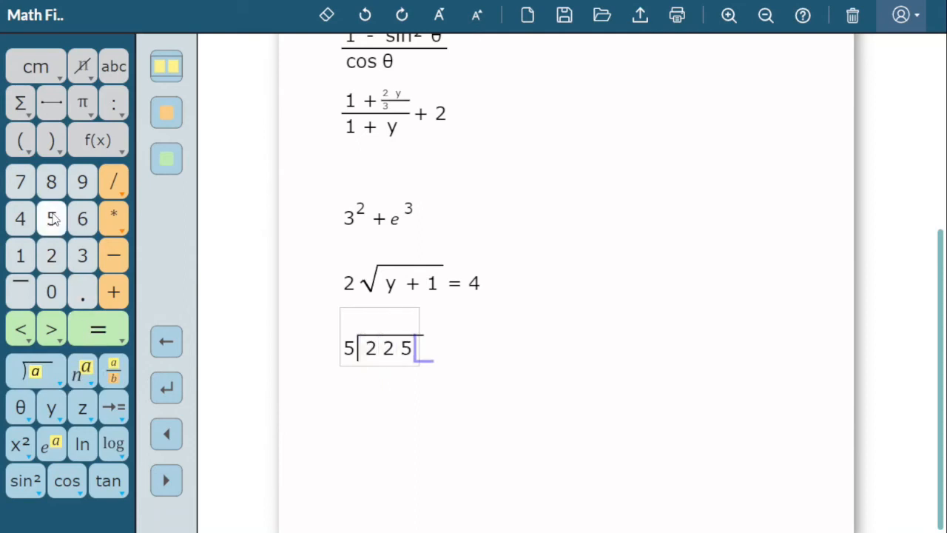
Enter 4 in the quotient above the second digit of 225, using a blank space for alignment.
click(167, 159)
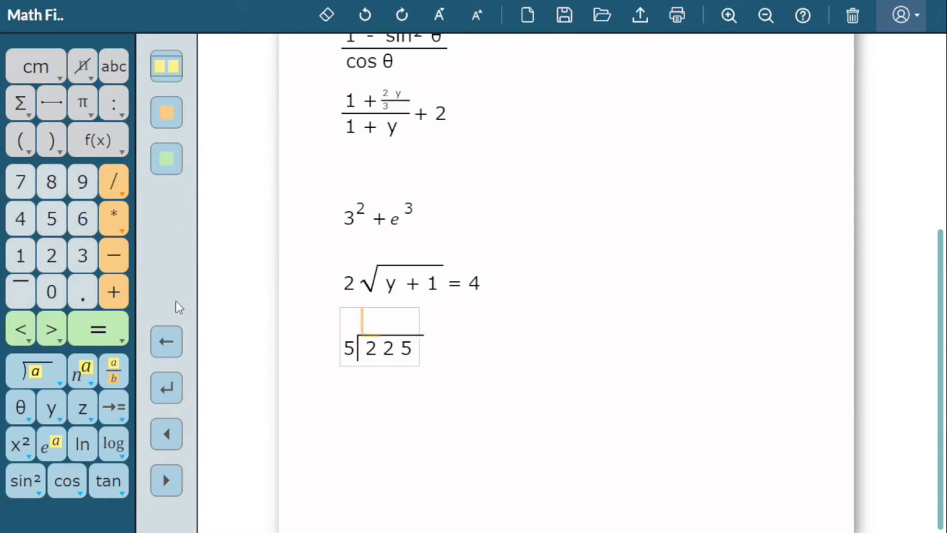
click(121, 403)
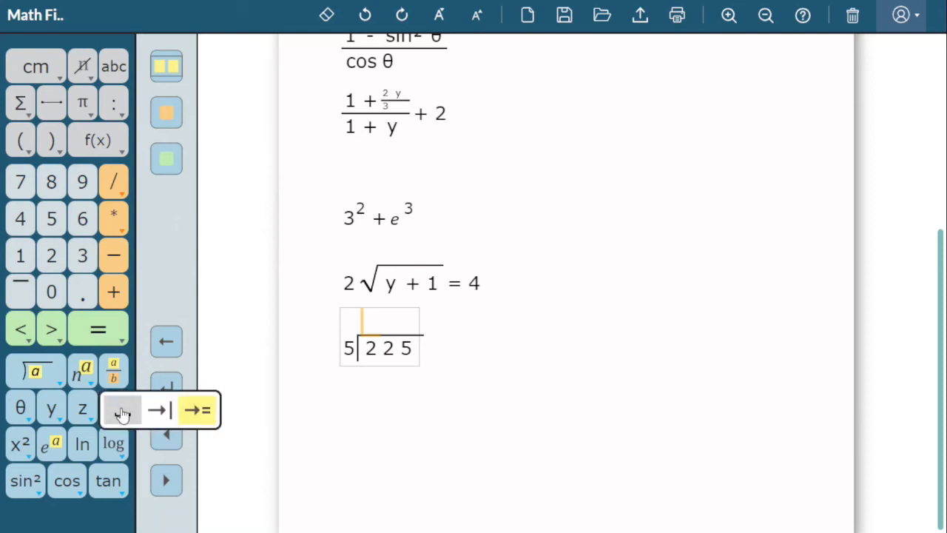
click(122, 411)
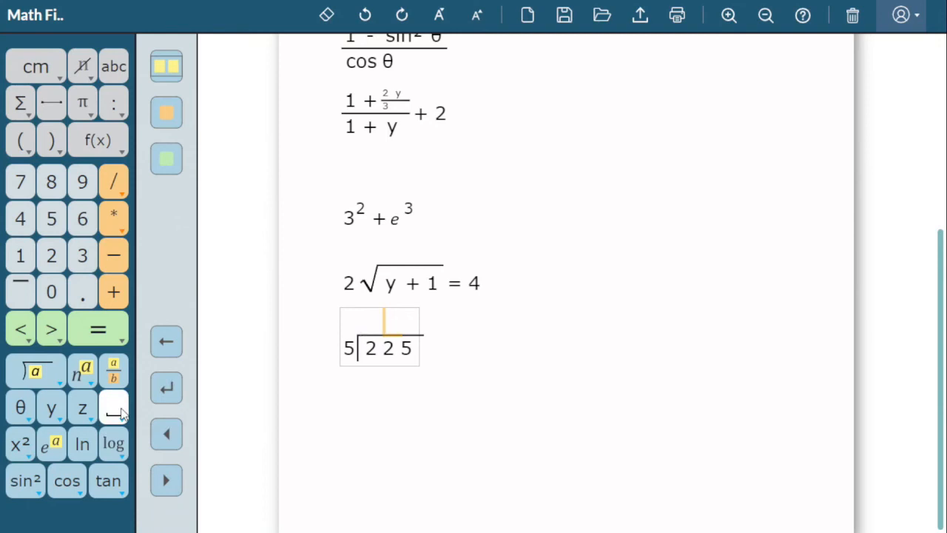
click(23, 224)
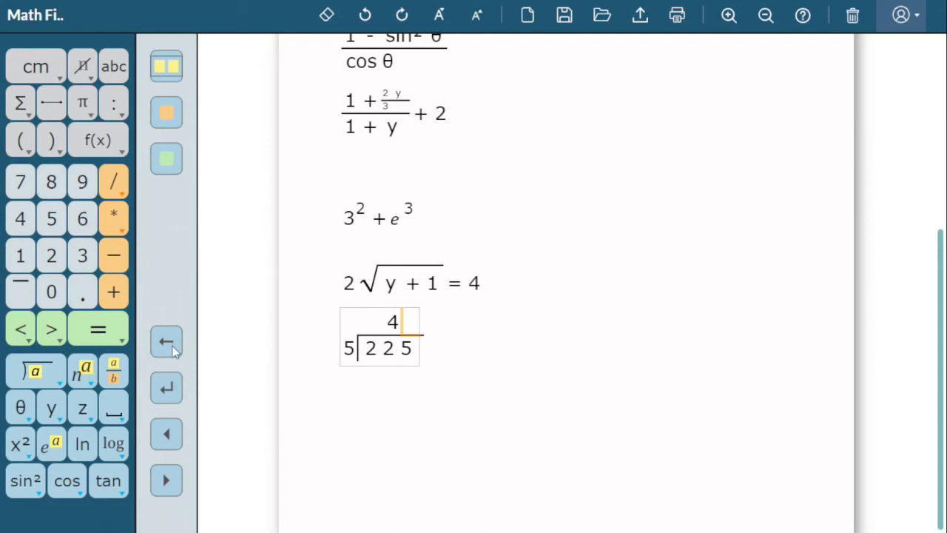
Enter 20 on the row below the dividend, aligned under the first two digits of 225.
click(115, 413)
click(114, 413)
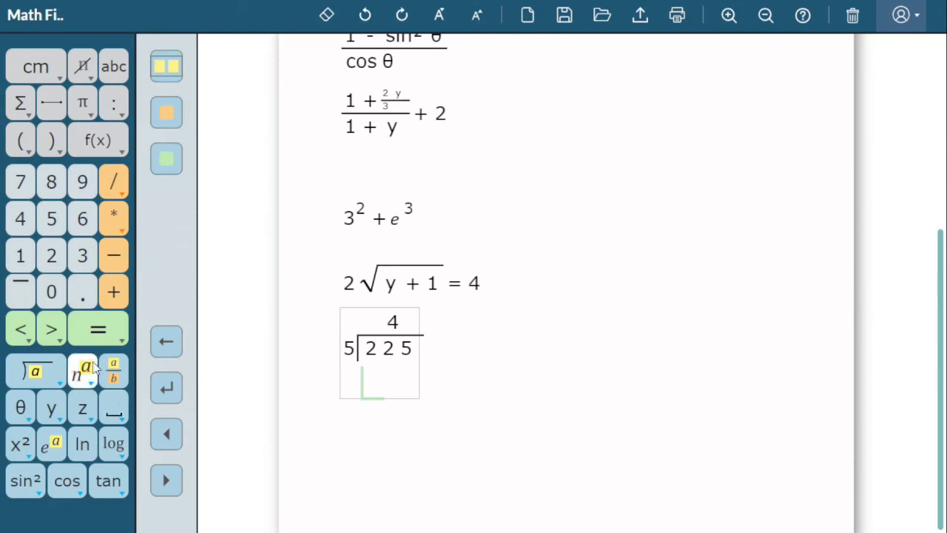
click(47, 256)
click(45, 281)
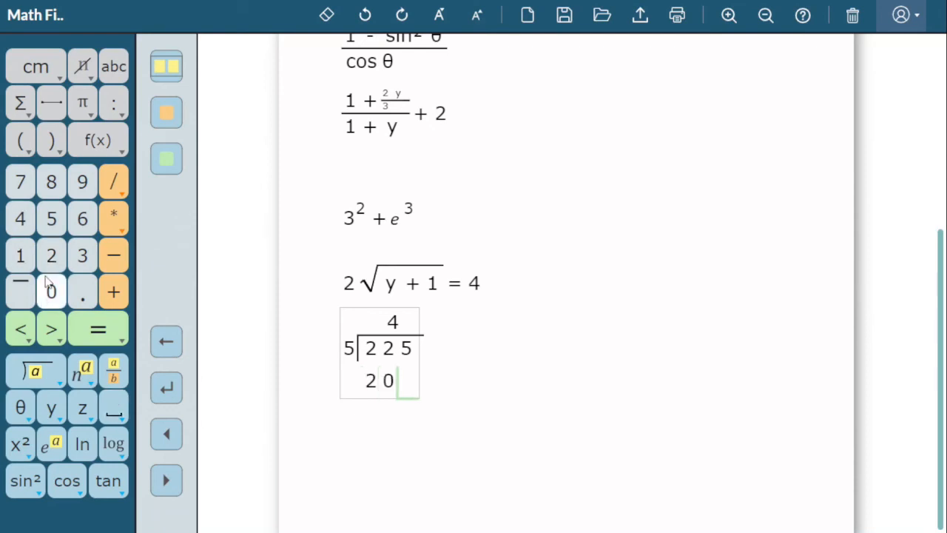
Add a horizontal line beneath 20 and enter 25 under it, aligned with the last two digits of 225.
click(164, 345)
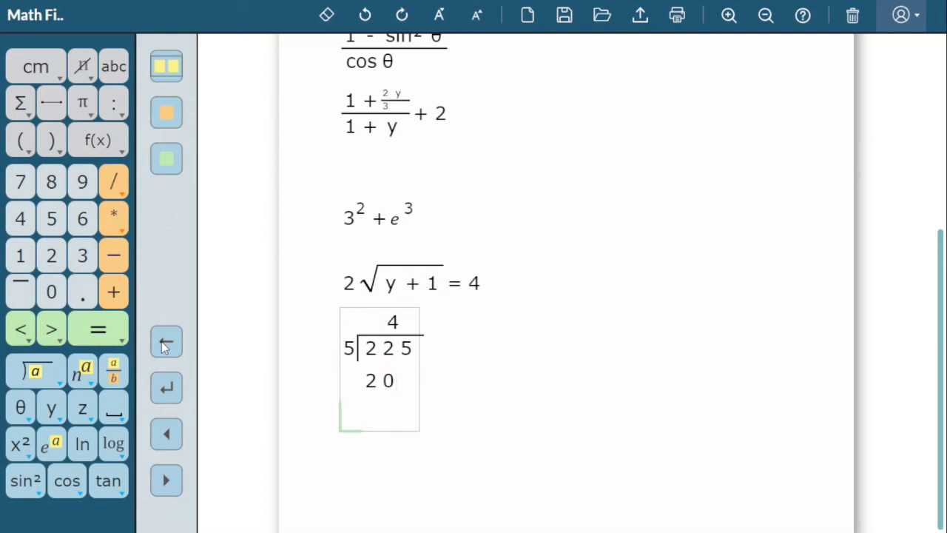
click(50, 114)
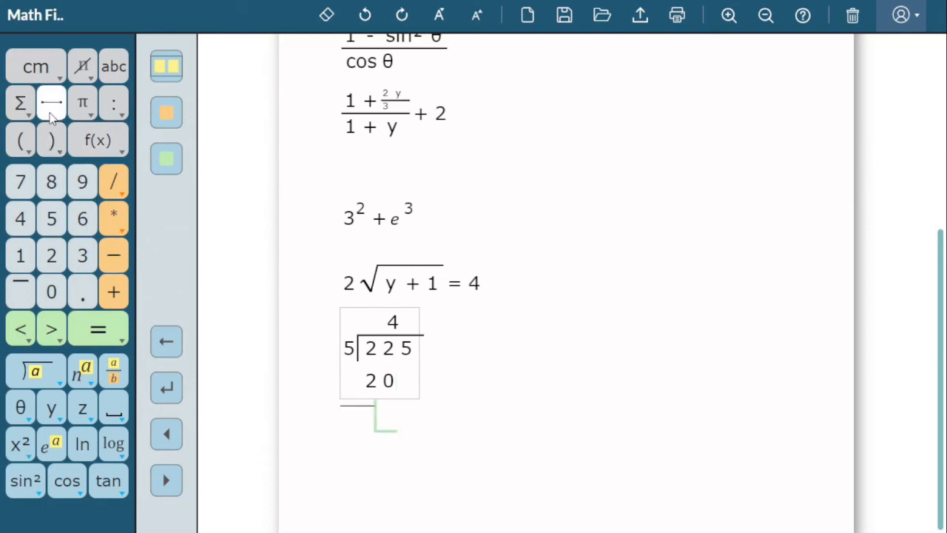
click(168, 332)
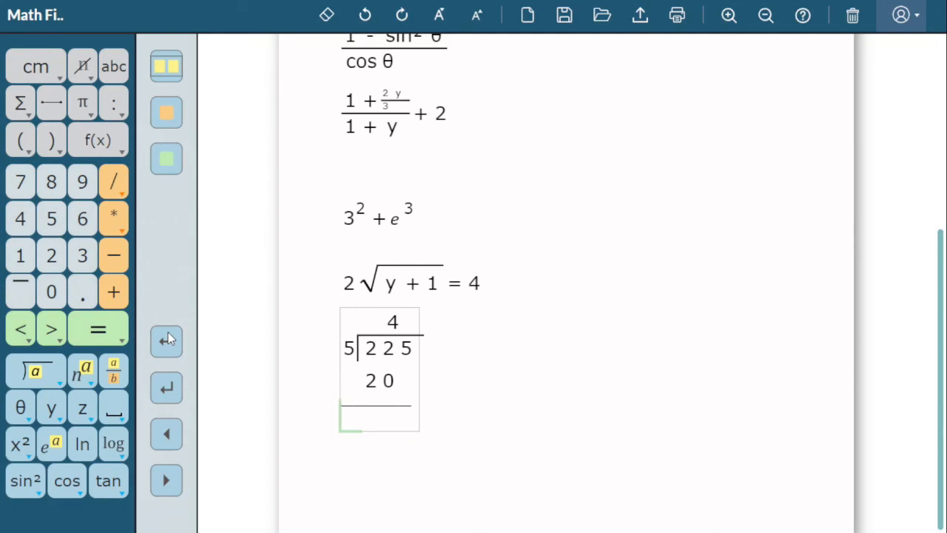
click(119, 413)
click(118, 413)
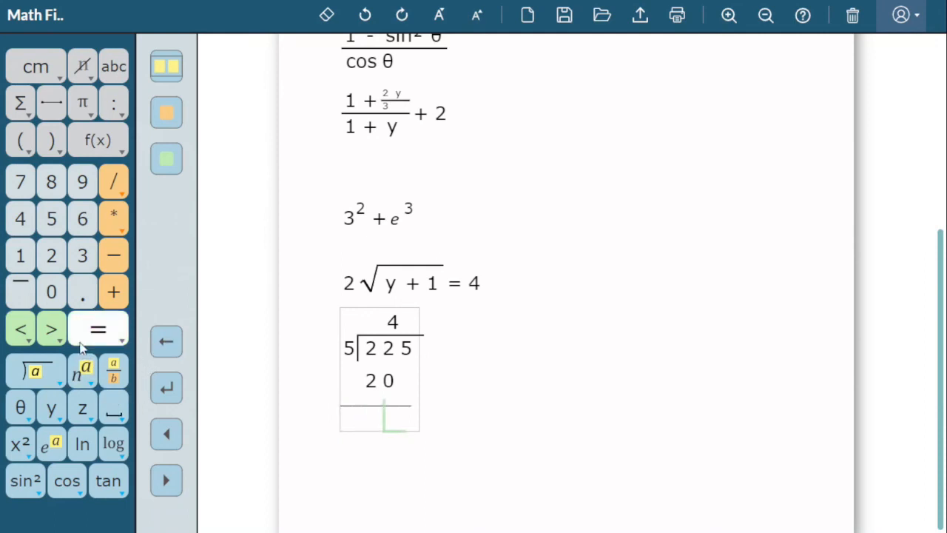
click(53, 249)
click(51, 218)
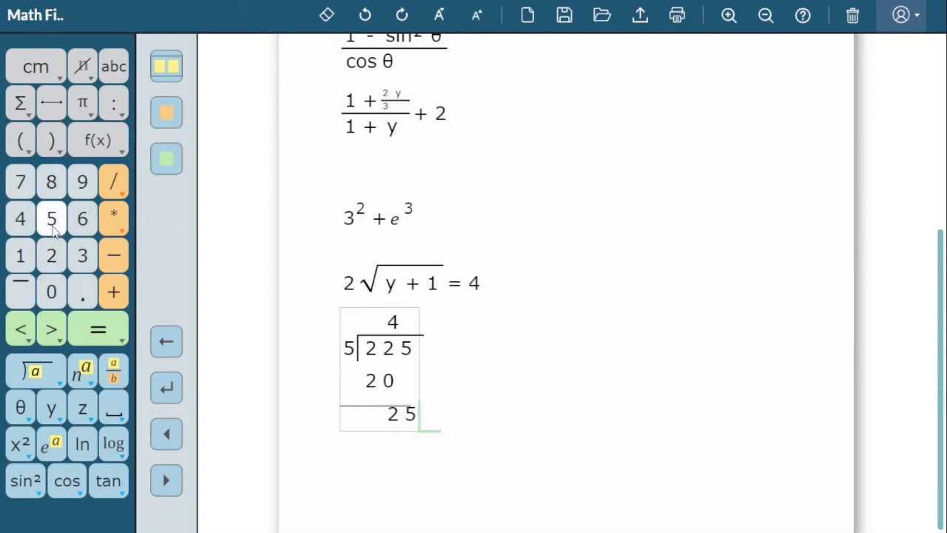
Add 5 after the 4 in the quotient and move the long division slightly down the page.
click(386, 324)
click(169, 480)
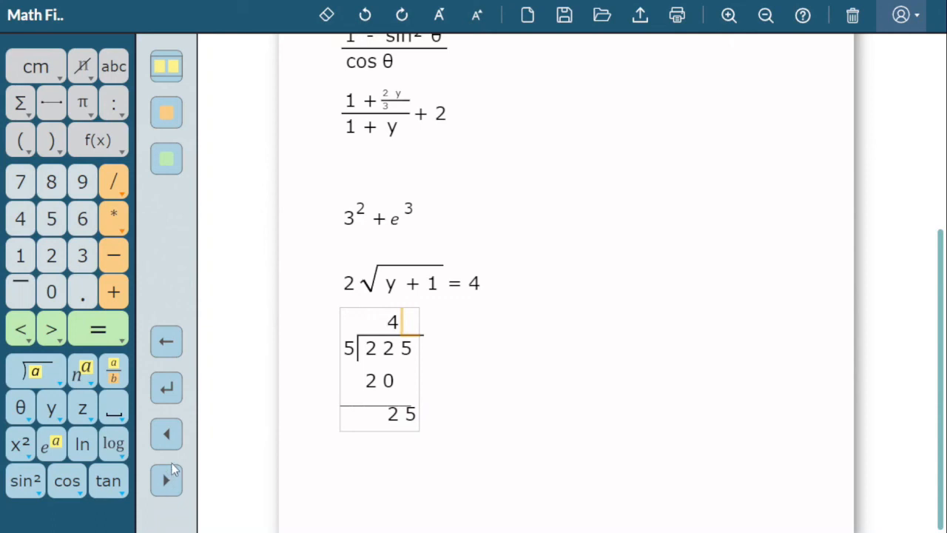
click(51, 219)
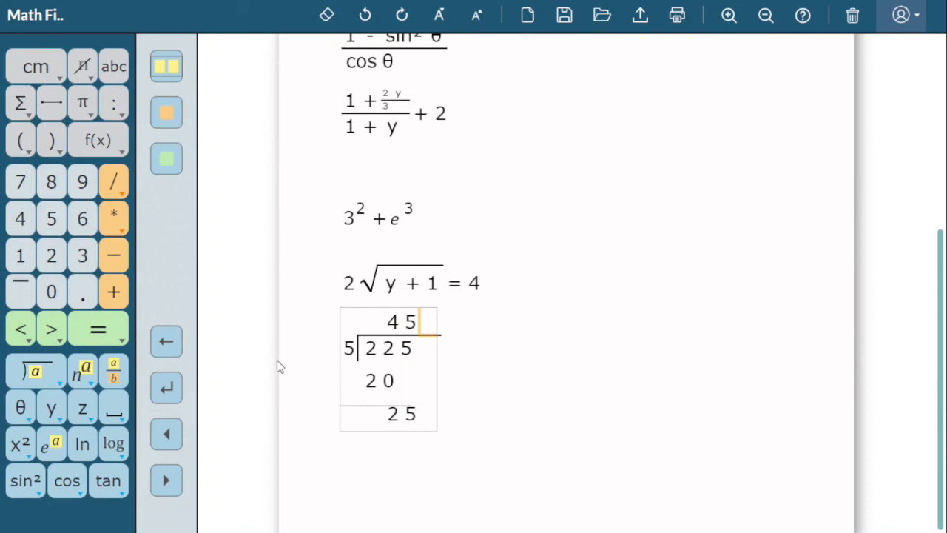
drag(363, 359, 368, 392)
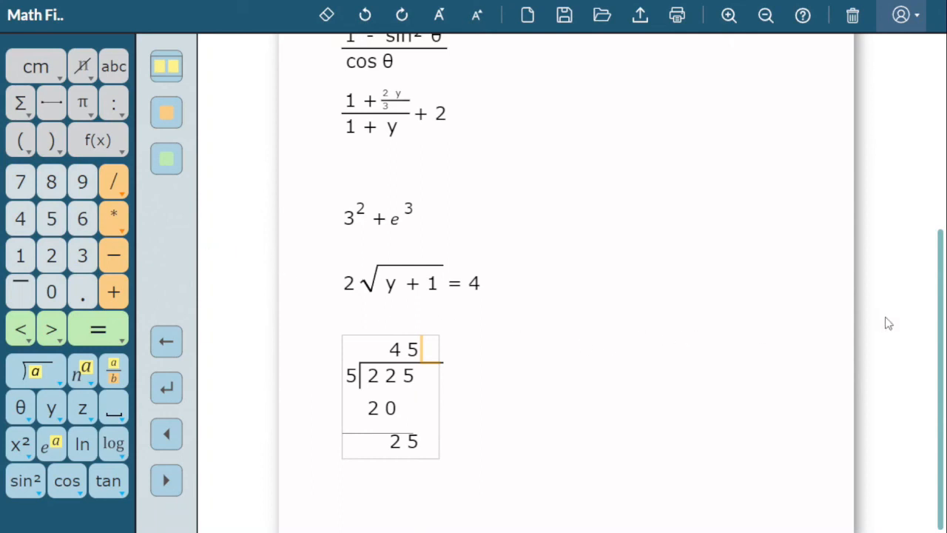
Place the cursor at the end of the numerator 1 - sin² θ in the fraction over cos θ.
drag(945, 336, 922, 136)
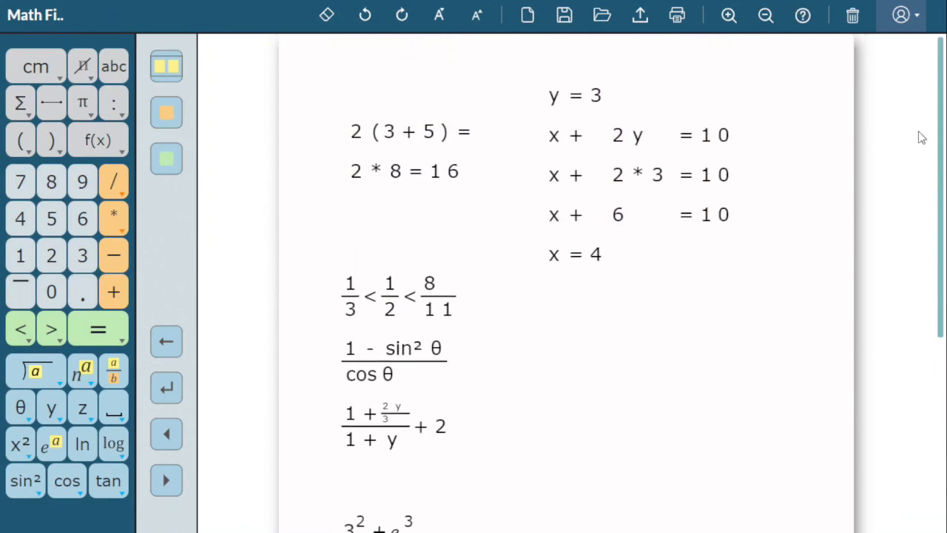
click(401, 350)
click(167, 434)
click(168, 434)
click(172, 481)
click(172, 480)
click(171, 480)
click(173, 480)
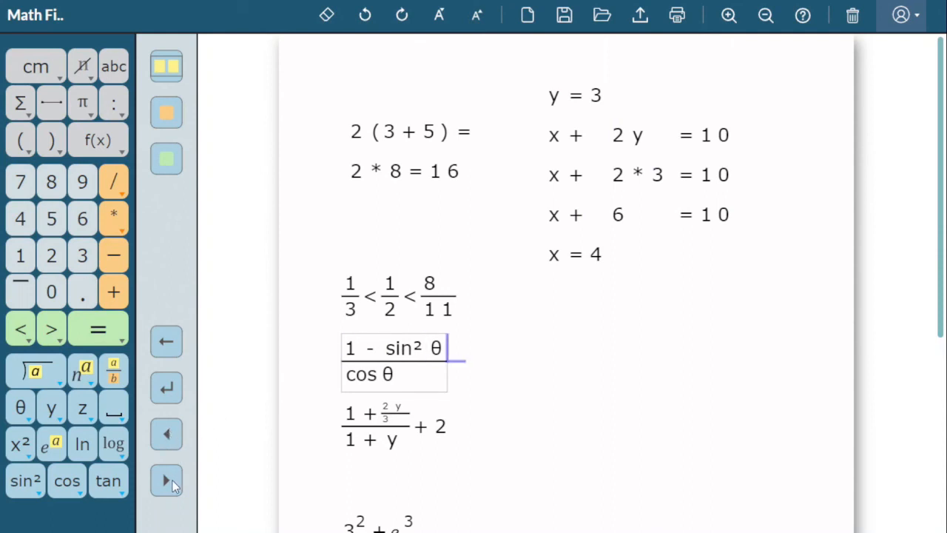
Move the cursor from the numerator 1 - sin² θ into the denominator cos θ.
click(172, 481)
click(172, 481)
Move the cursor from 1/3 to the fraction 1/2 in the inequality, erase 1/2, and undo the erasure.
click(354, 291)
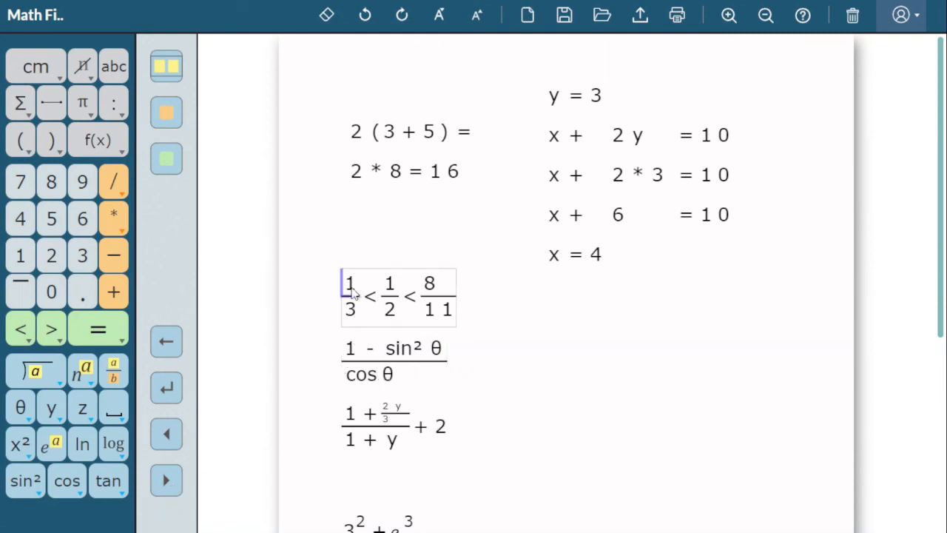
click(167, 481)
click(167, 481)
click(167, 482)
click(167, 481)
click(167, 481)
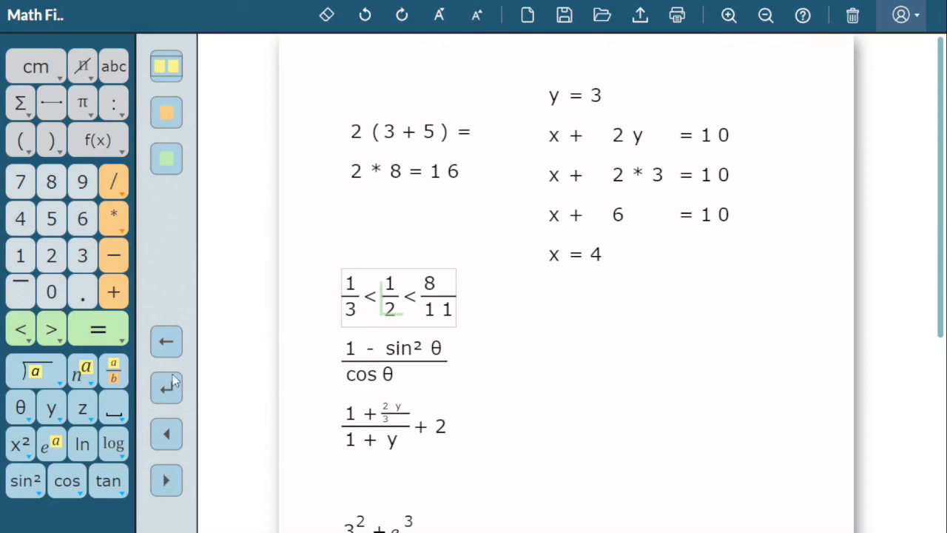
click(327, 17)
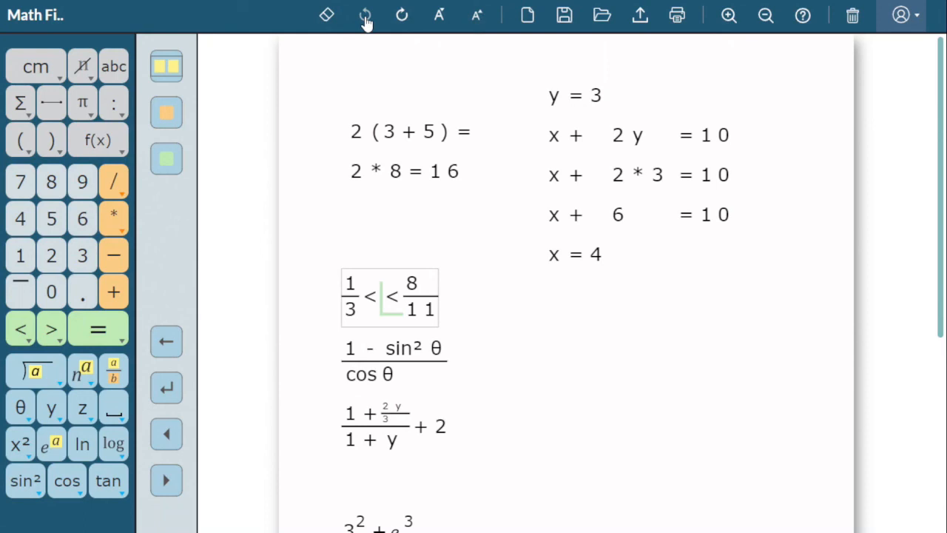
click(365, 16)
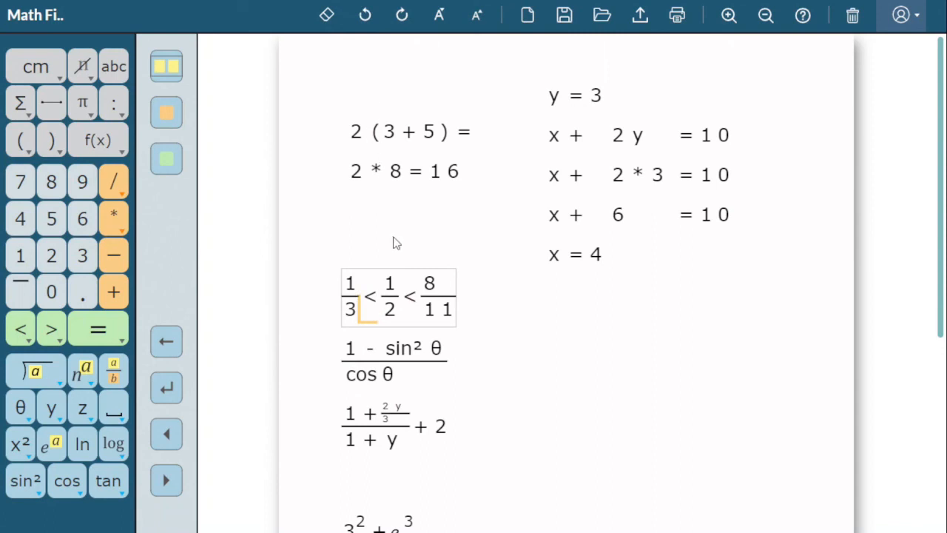
Erase both digits of the denominator 11 in the last fraction of the inequality.
click(437, 316)
click(327, 16)
click(328, 16)
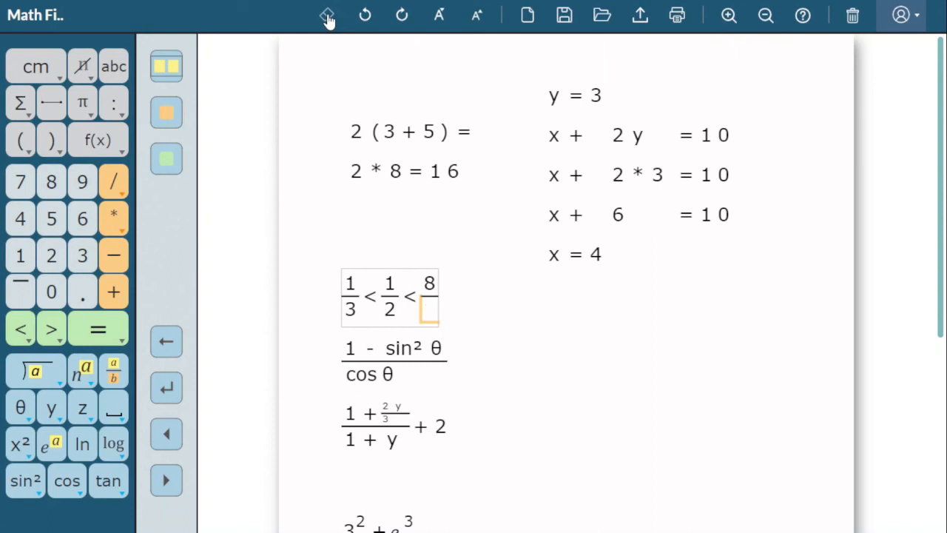
Erase the numerator 8, its fraction bar and the second less-than sign from the inequality, leaving 1/3 < 1/2.
click(429, 287)
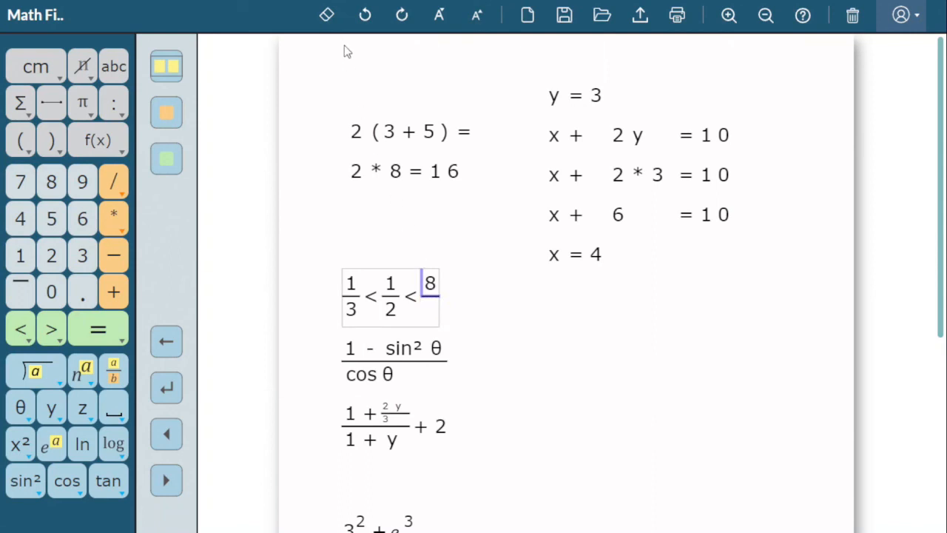
click(328, 17)
click(328, 16)
click(328, 16)
click(328, 16)
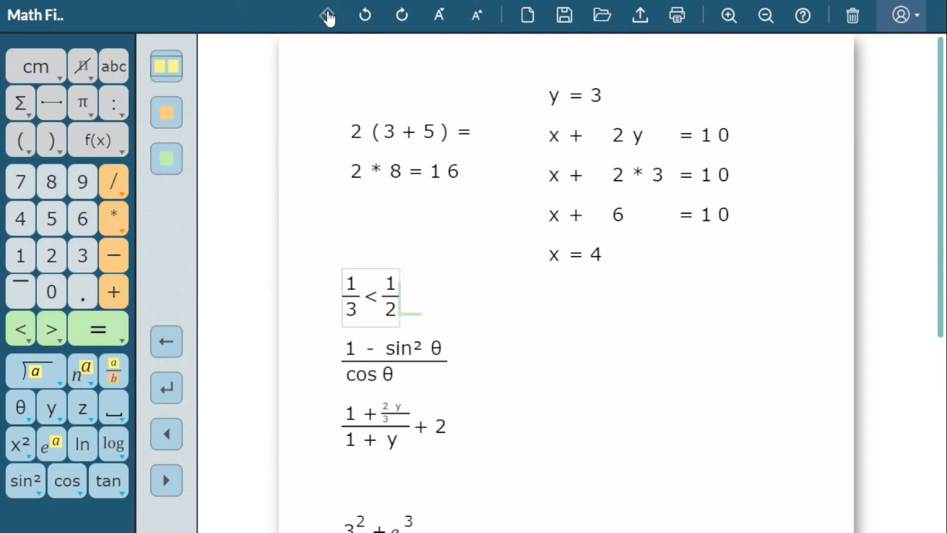
Enter 235 in the blank area beside the trigonometric fraction and cross out its middle digit 3.
click(546, 354)
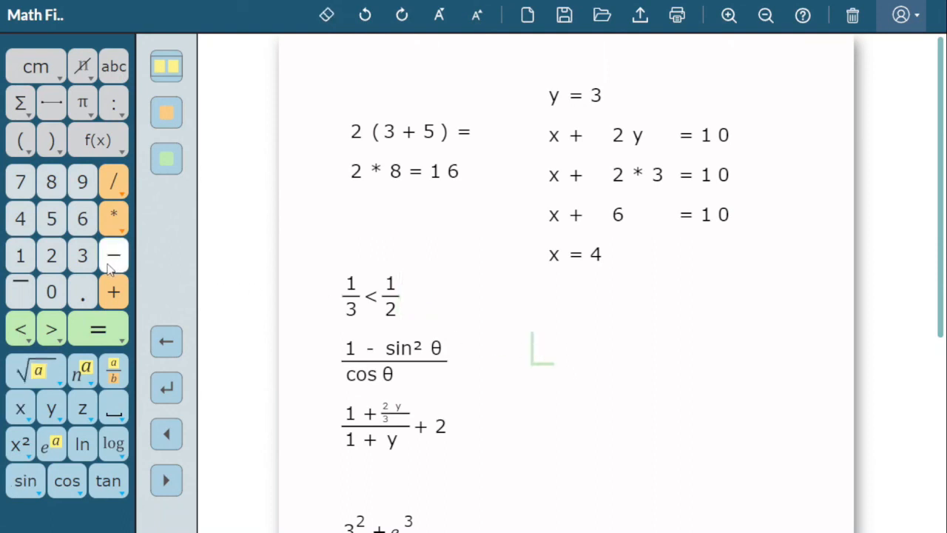
click(64, 259)
click(81, 257)
click(60, 225)
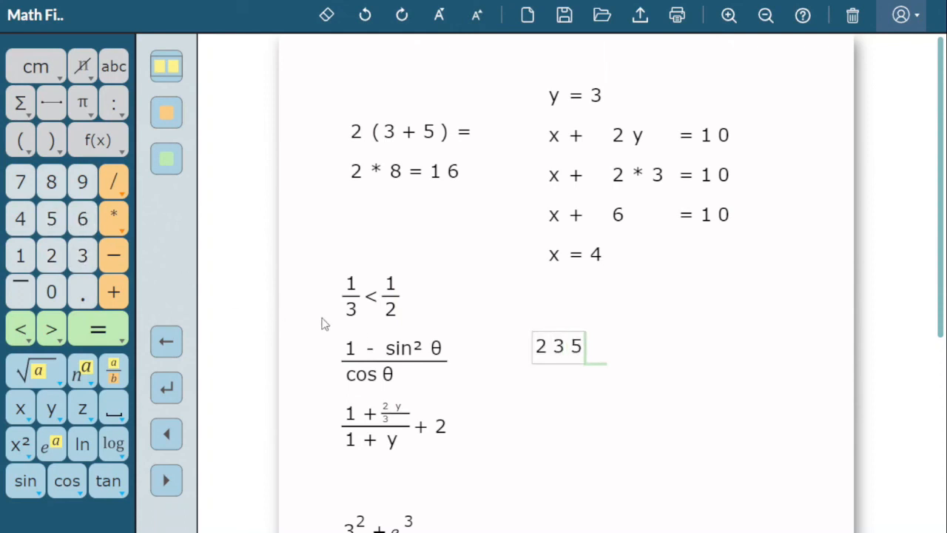
click(553, 352)
click(82, 67)
Cross out the 5 in 235 with a small annotation of 14 above it, and start a new line below.
click(564, 337)
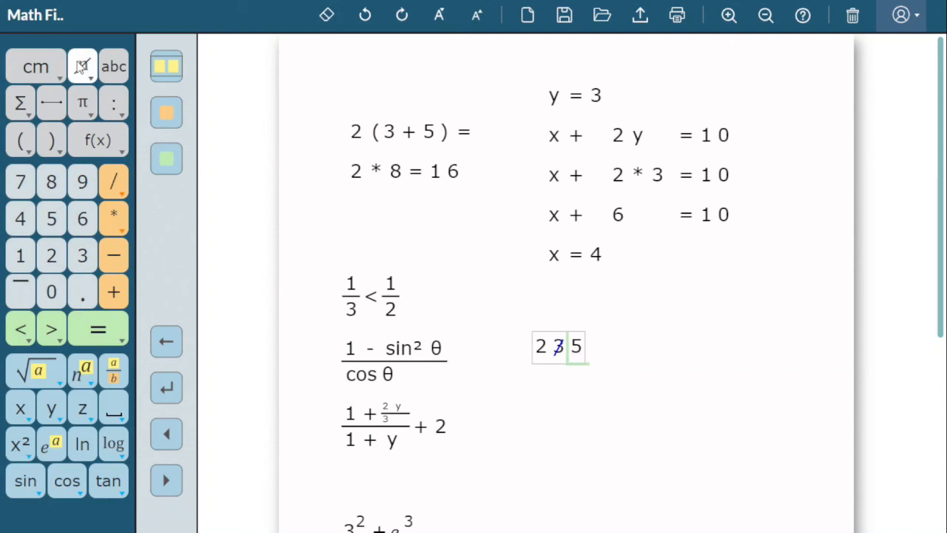
click(79, 66)
click(124, 73)
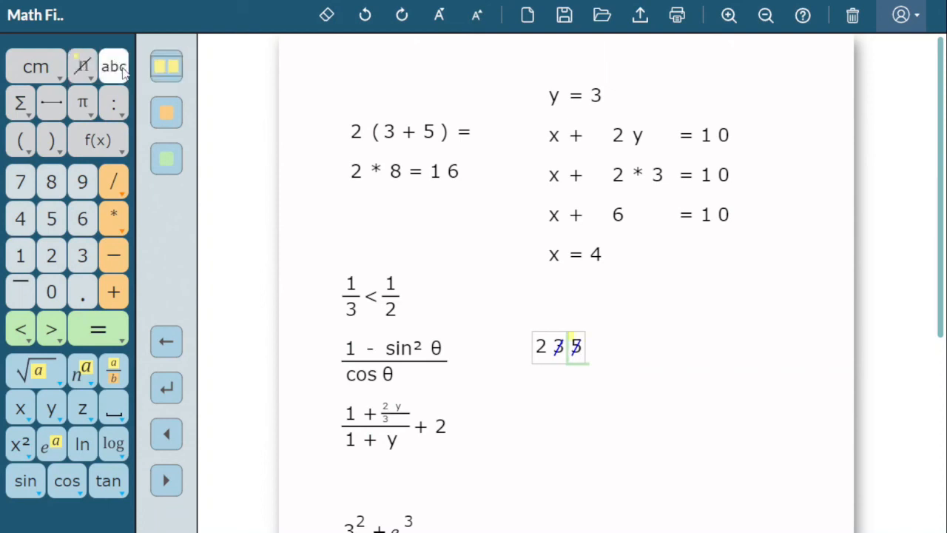
click(32, 249)
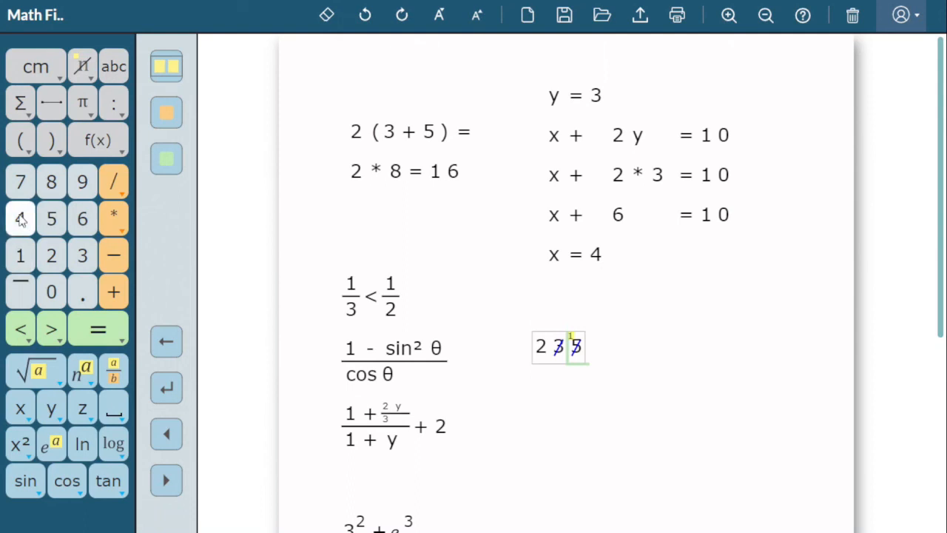
click(21, 219)
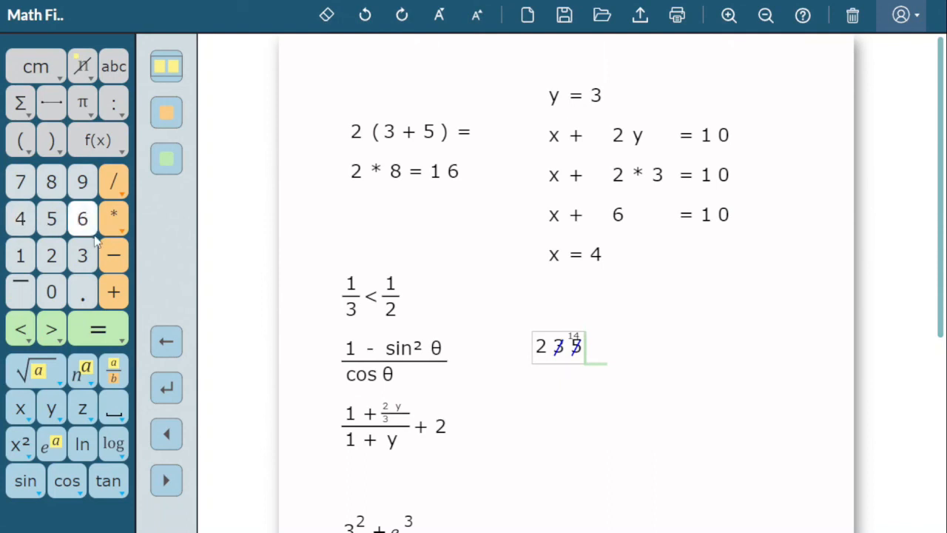
click(176, 392)
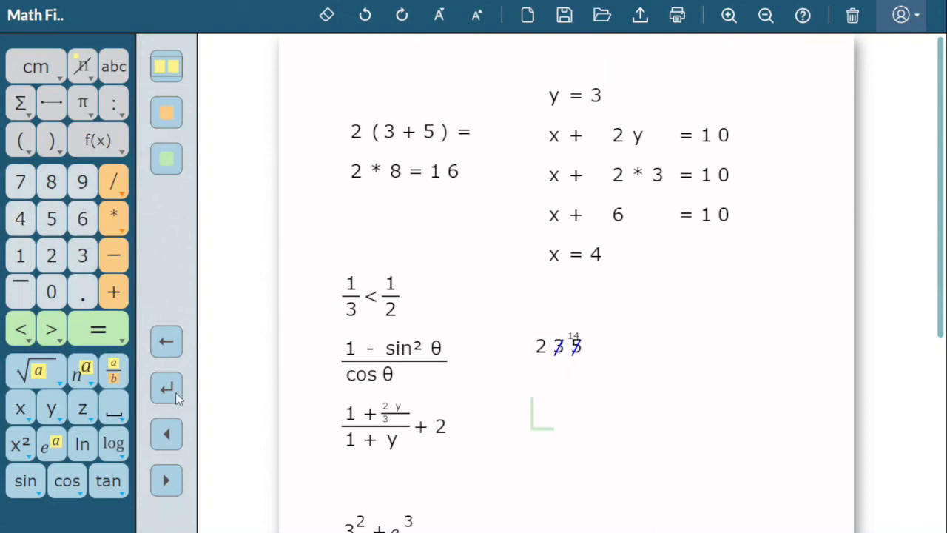